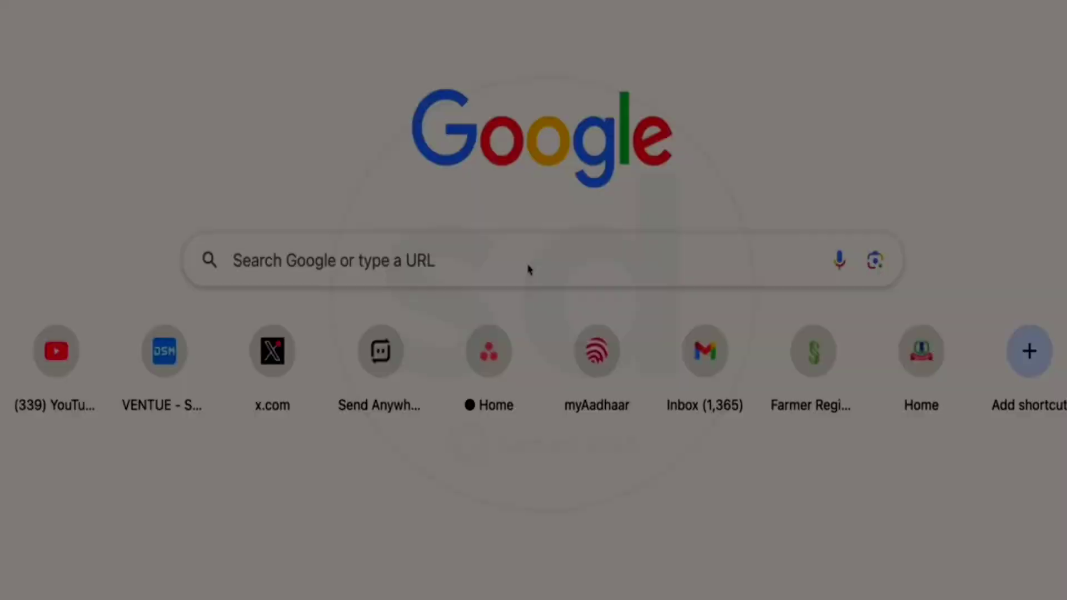
Step: Search Google for 'pan card online apply'
click(559, 269)
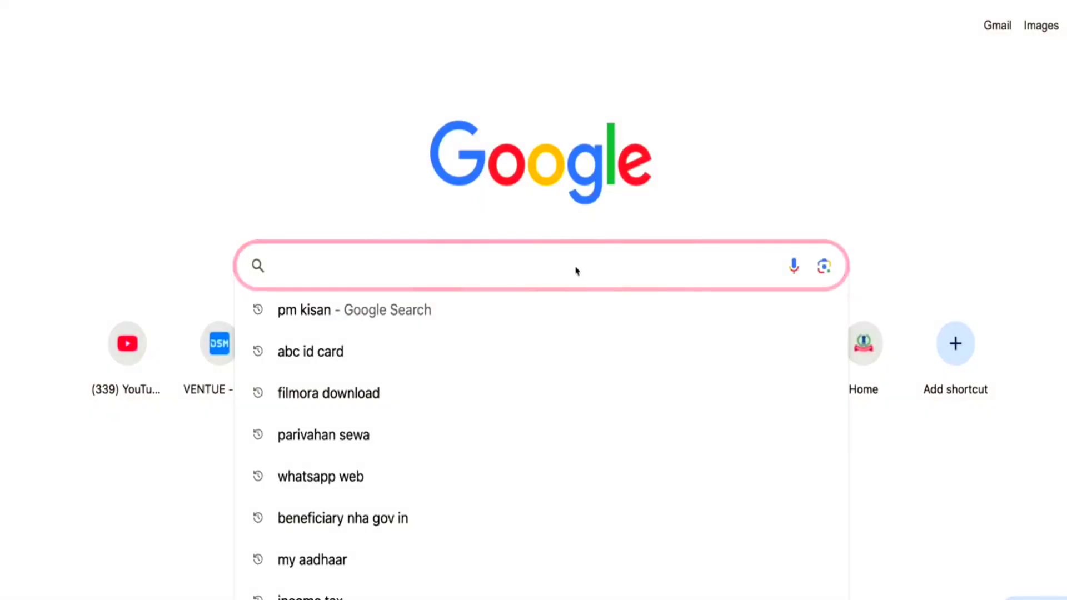
text(pan)
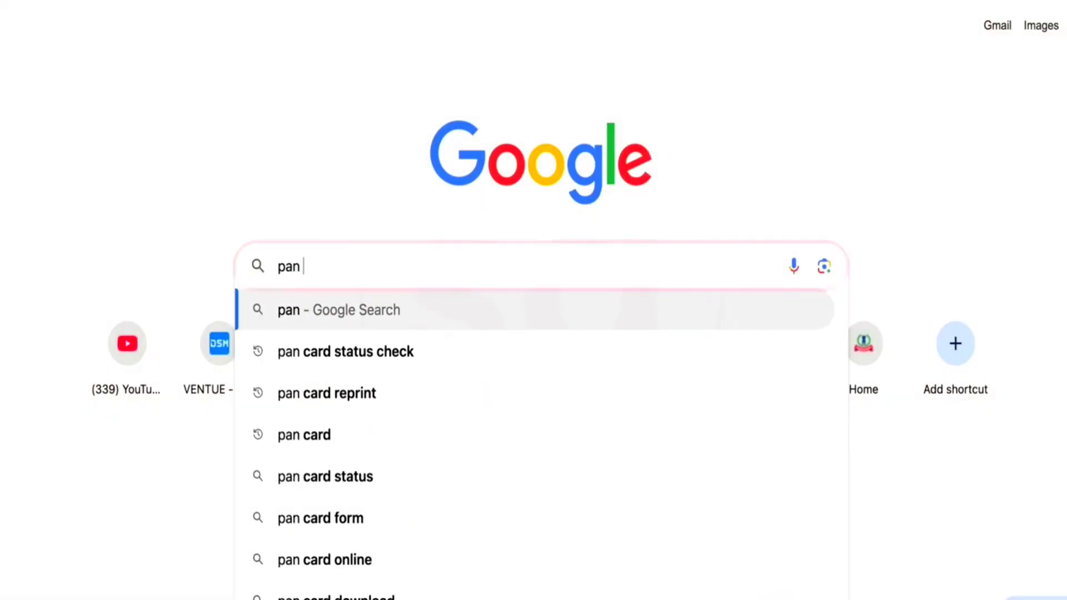
text( card online apply)
key(Return)
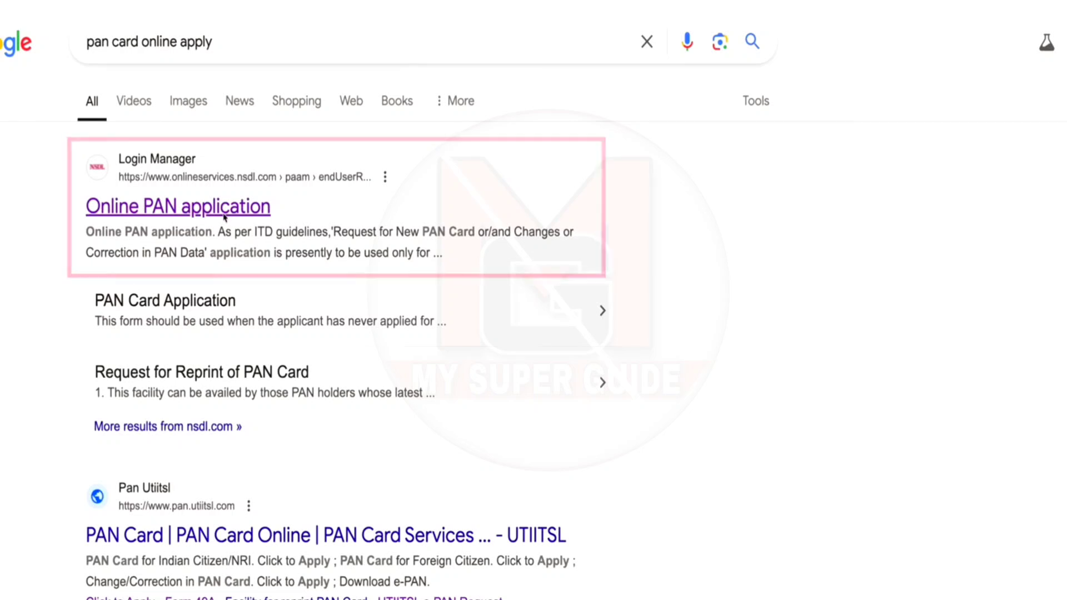
Step: Open the NSDL Online PAN page and choose New PAN - Indian Citizen (Form 49A), category INDIVIDUAL
click(224, 216)
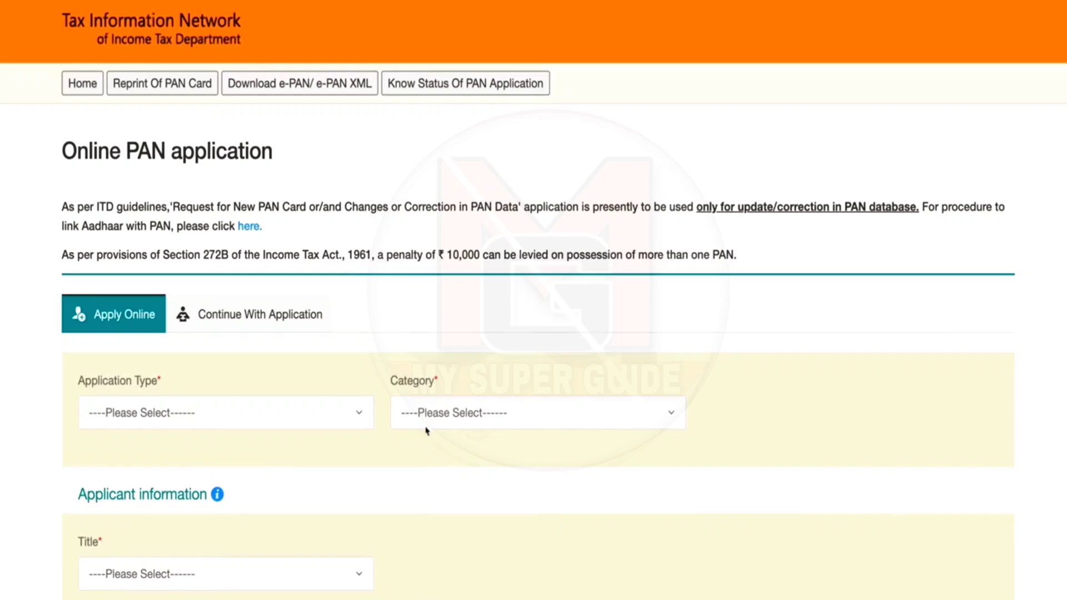
scroll(377, 420, down, 3)
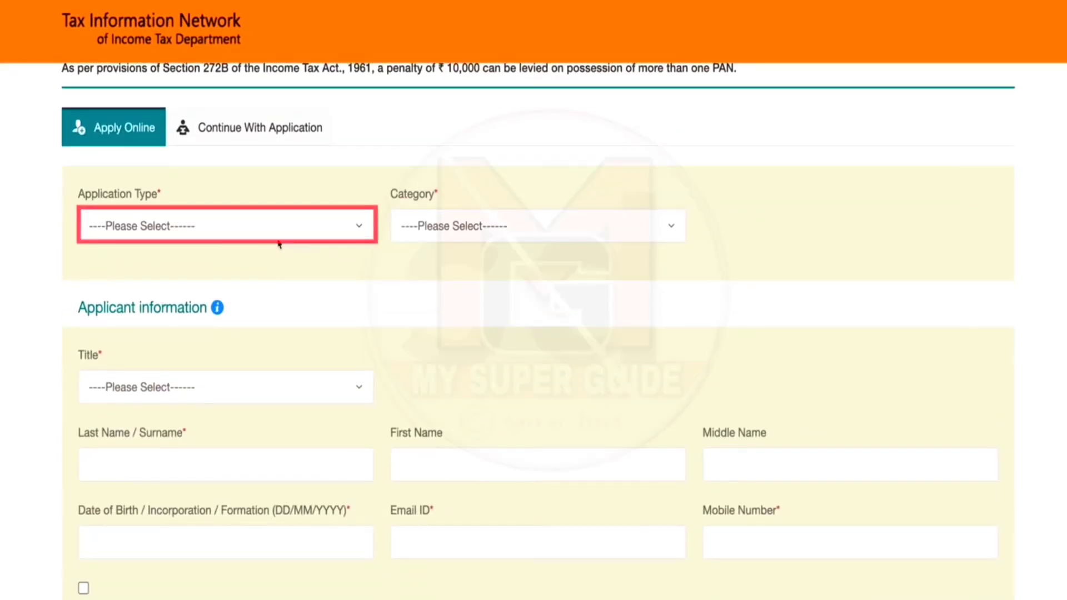
click(282, 232)
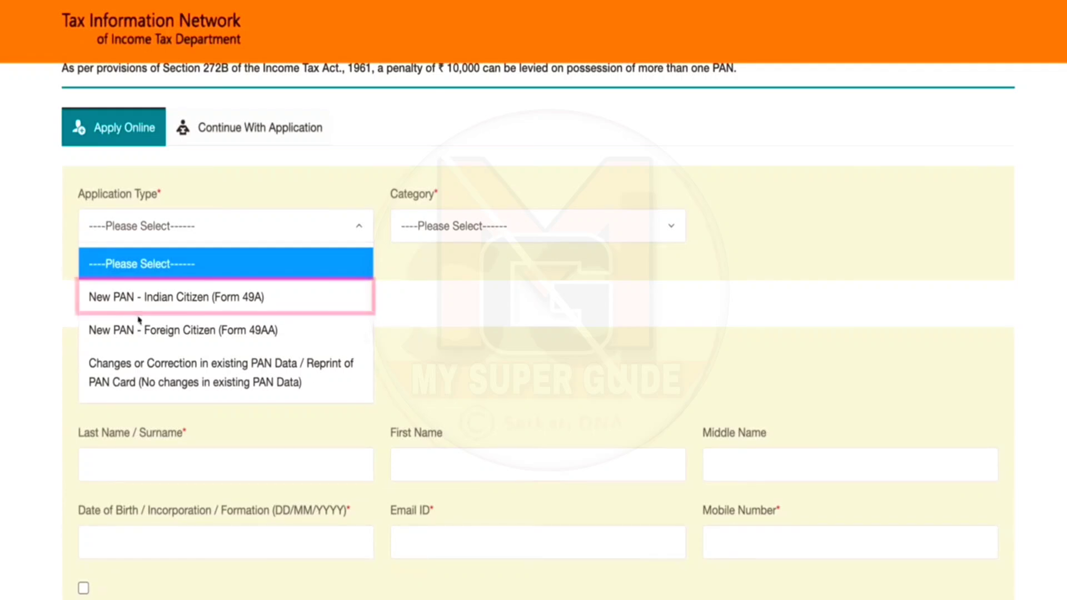
click(183, 299)
click(505, 237)
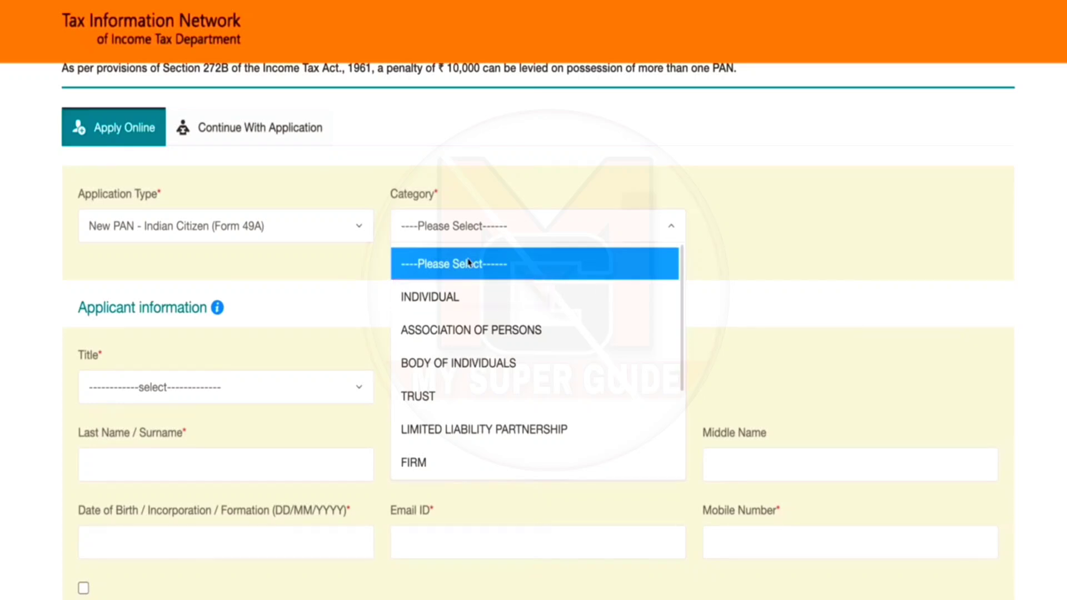
click(429, 296)
scroll(239, 274, down, 2)
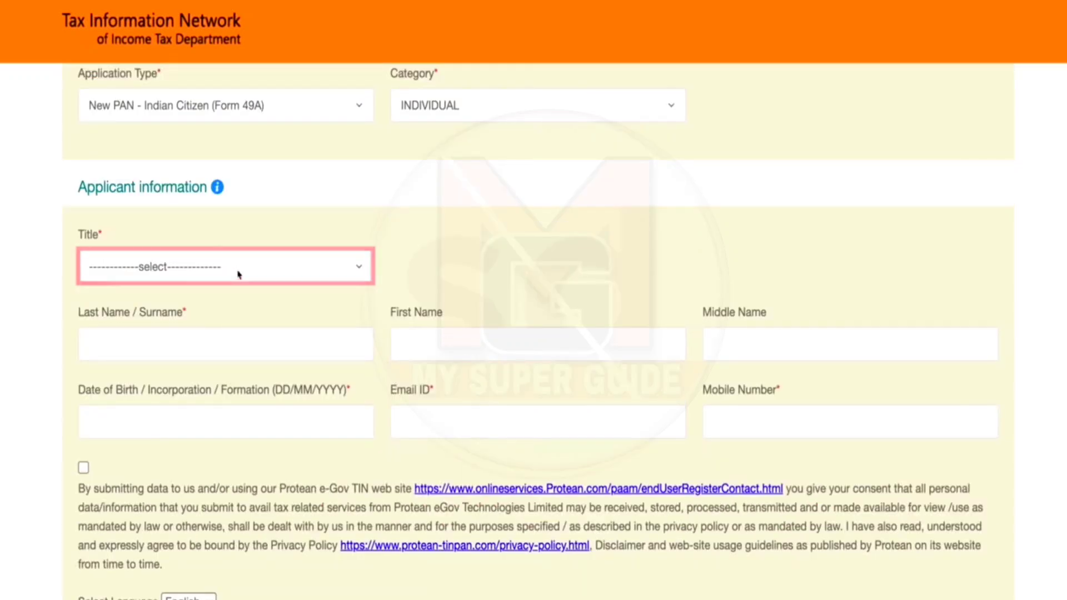
Step: Set the title to Shri and enter the applicant's first, middle and last names
click(309, 268)
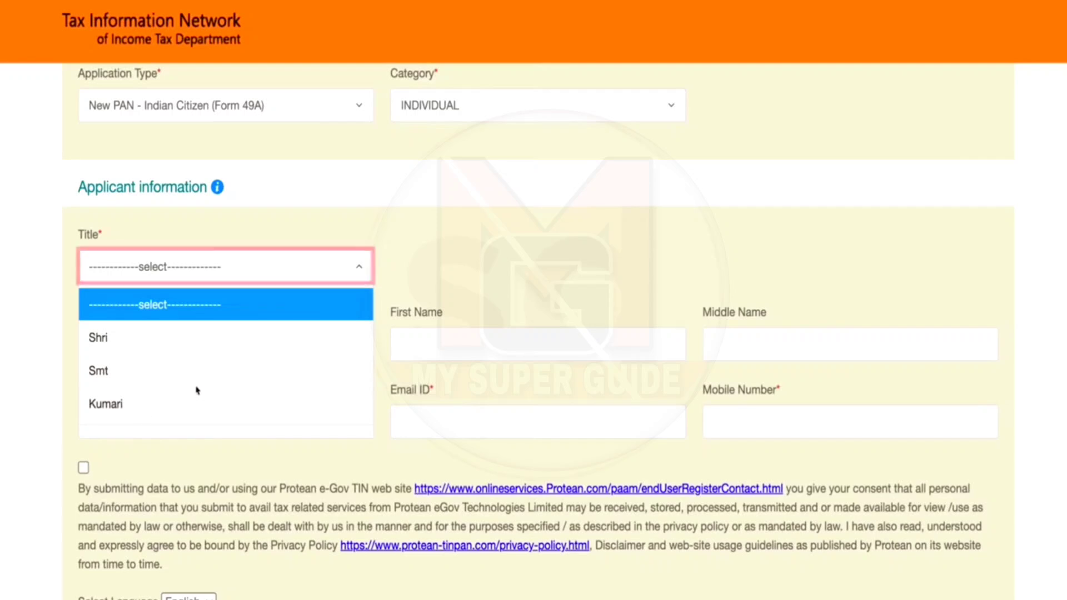
click(189, 352)
scroll(362, 352, down, 2)
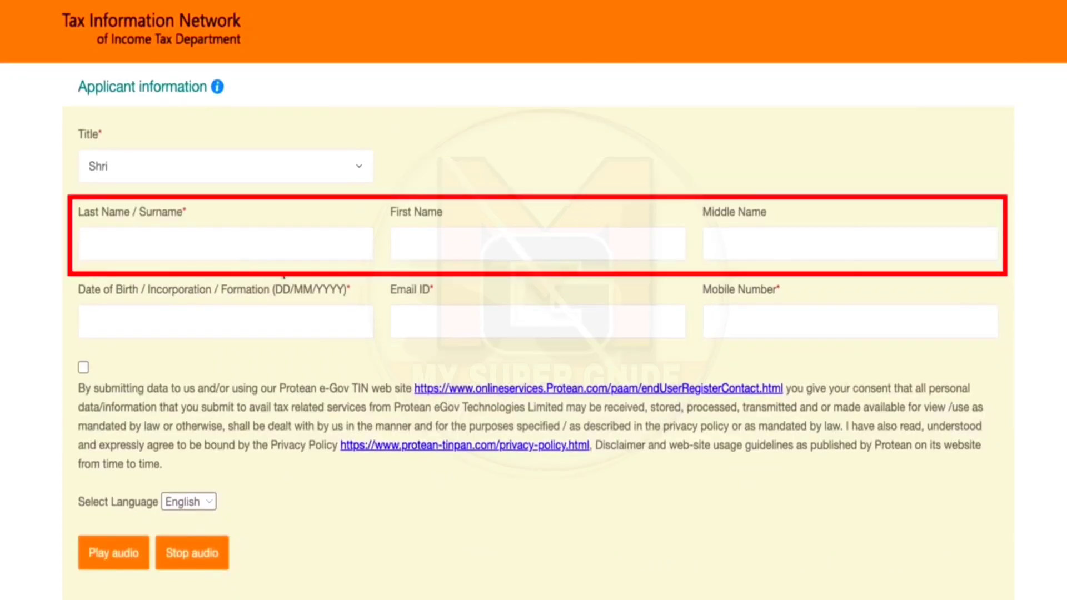
click(507, 251)
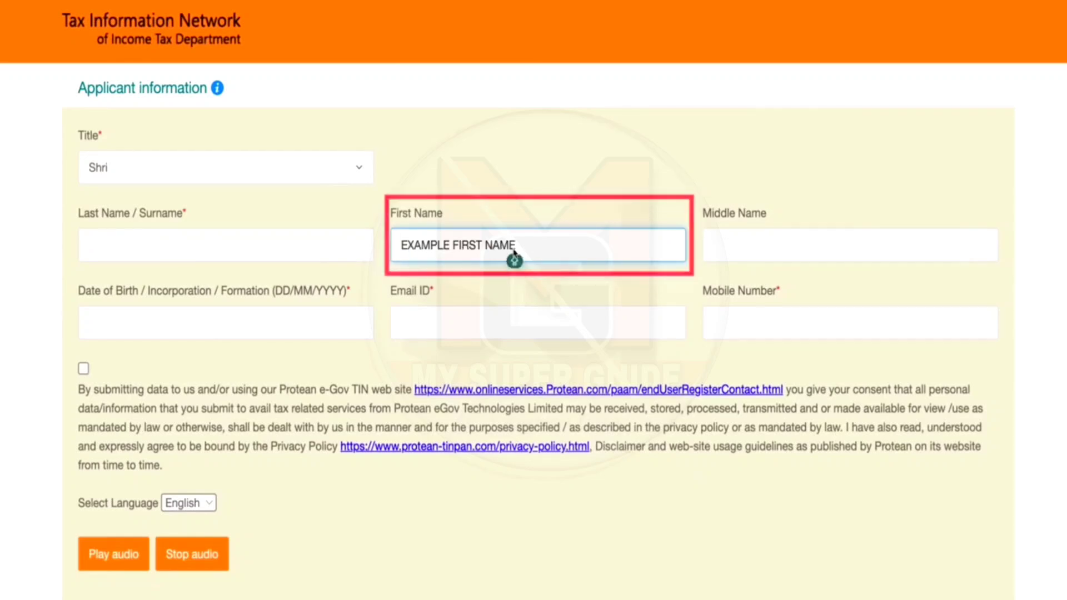
click(747, 253)
text(EXAMPLE MIDDLE NAME)
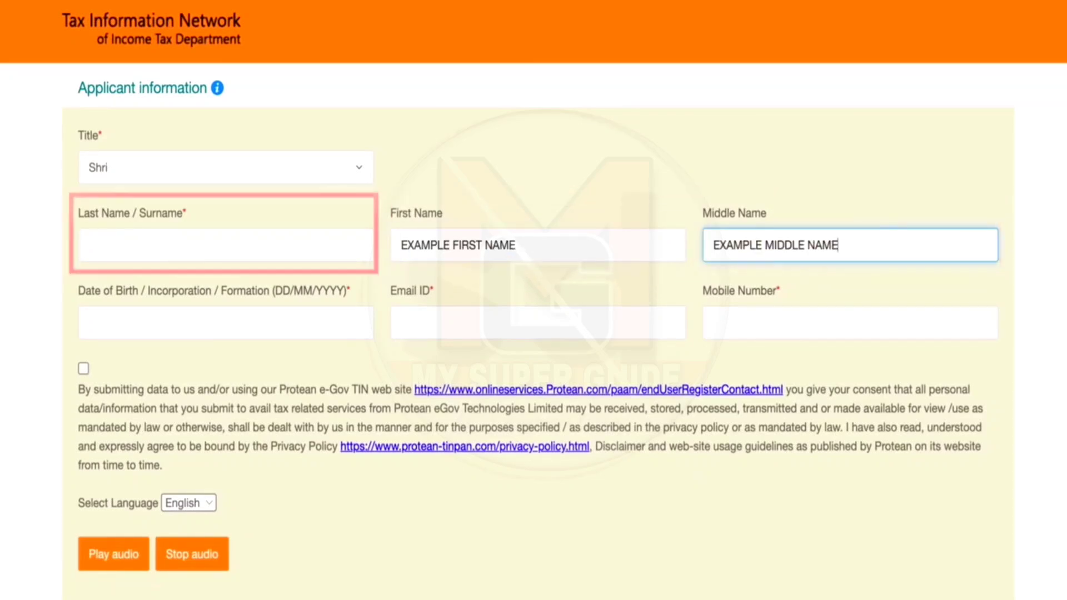
click(248, 250)
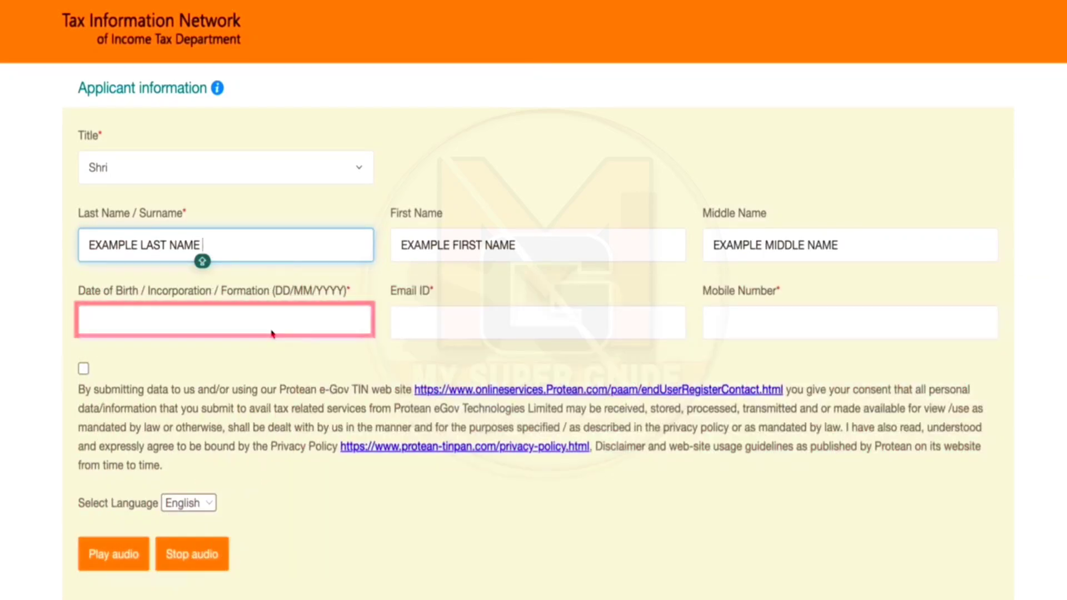
Step: Enter the applicant's date of birth, e-mail address and mobile number
click(272, 333)
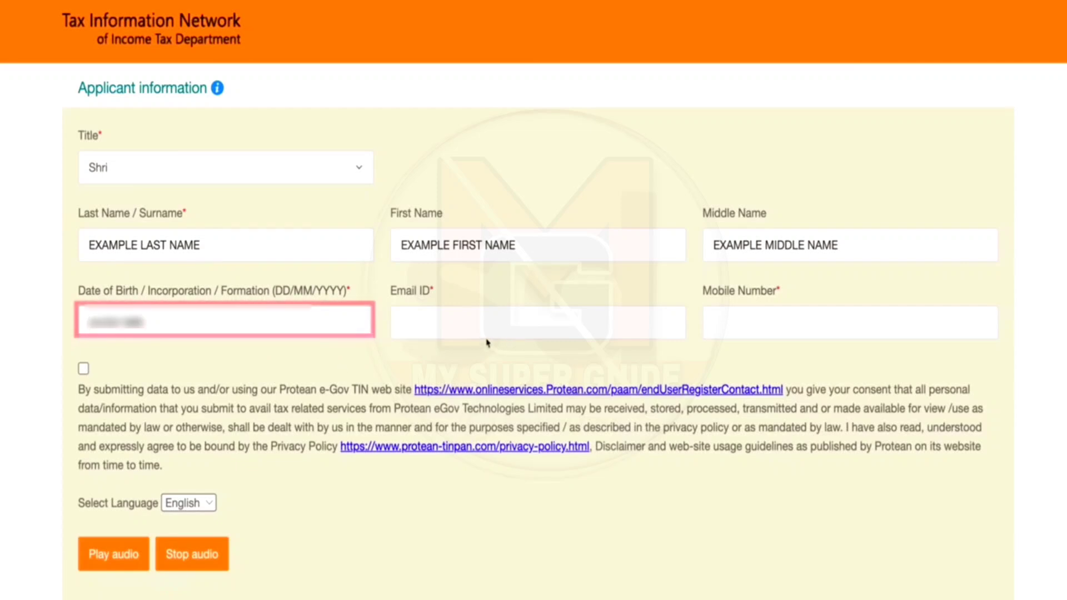
click(538, 334)
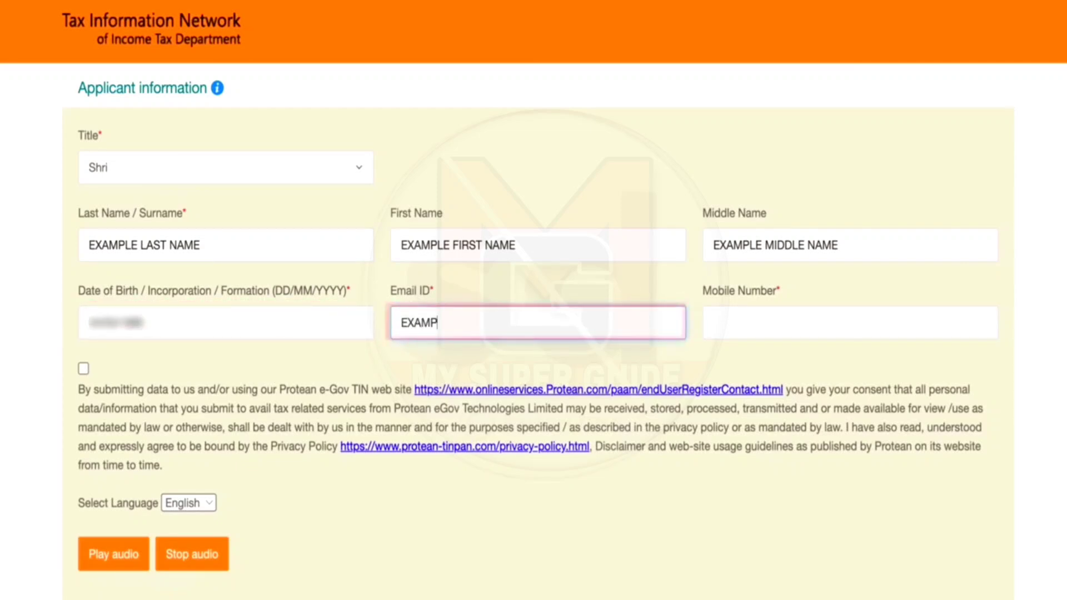
text(EXAMPLE@GMAIL.COM)
click(797, 328)
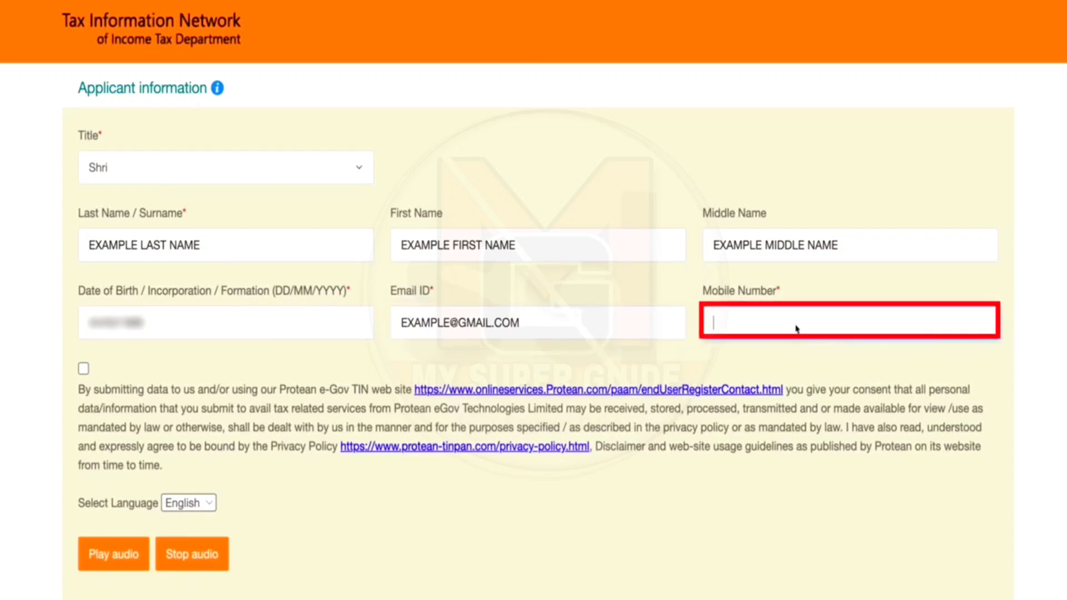
text(2222222222)
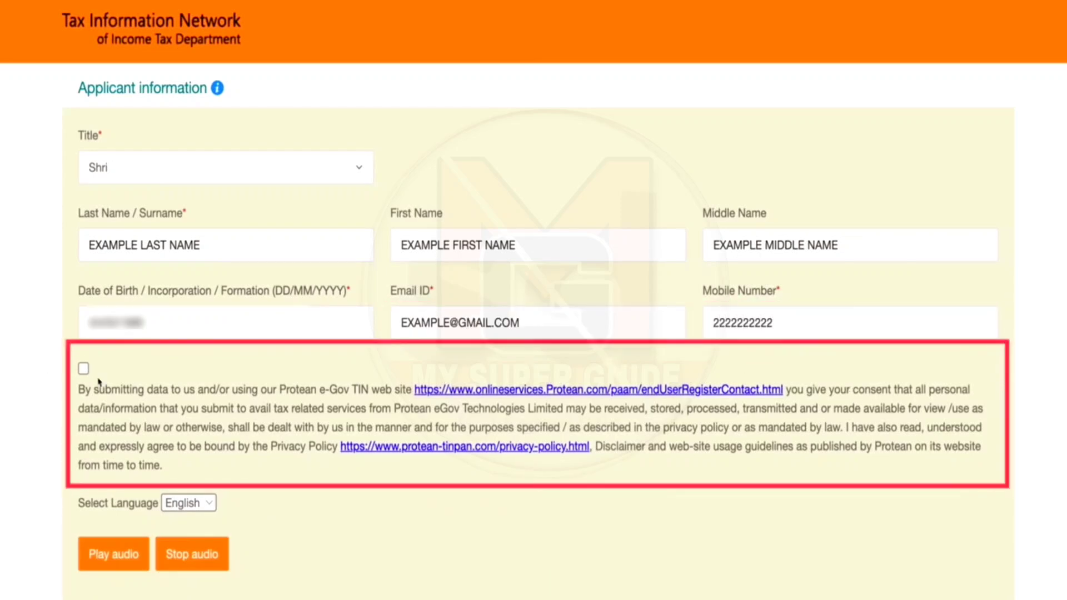
Step: Accept the data consent terms and pass the reCAPTCHA check
click(83, 368)
scroll(112, 444, down, 4)
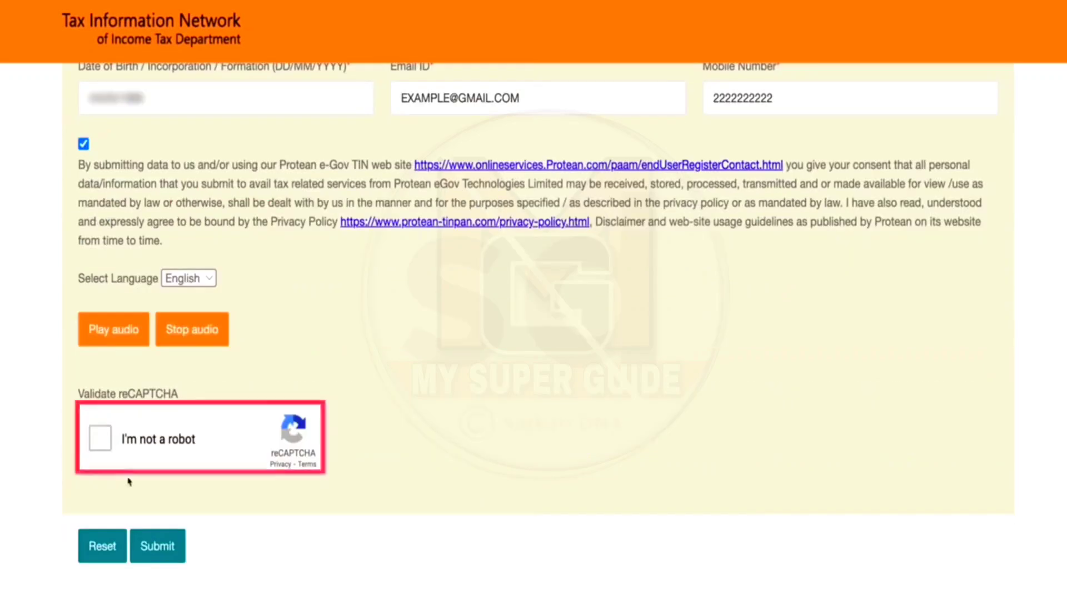
click(101, 439)
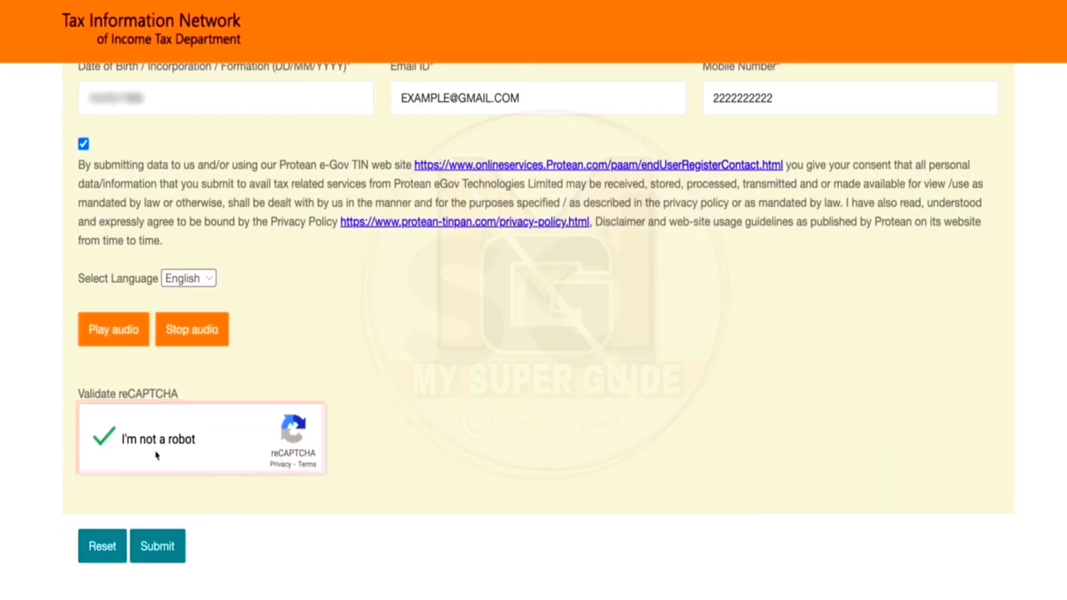
Step: Submit the registration to generate a token and continue to the full PAN form
click(172, 554)
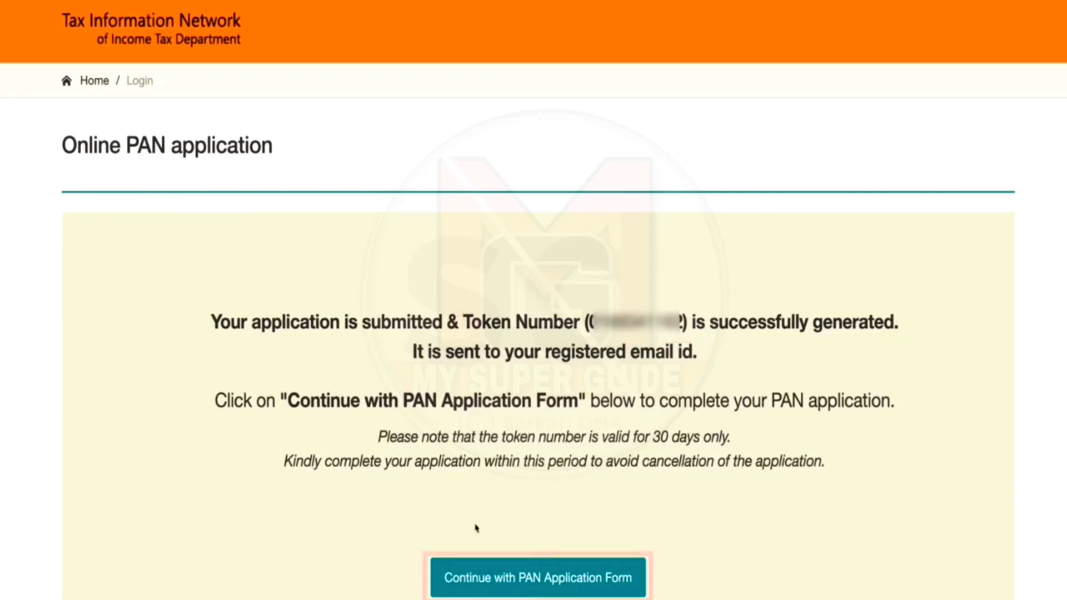
click(542, 581)
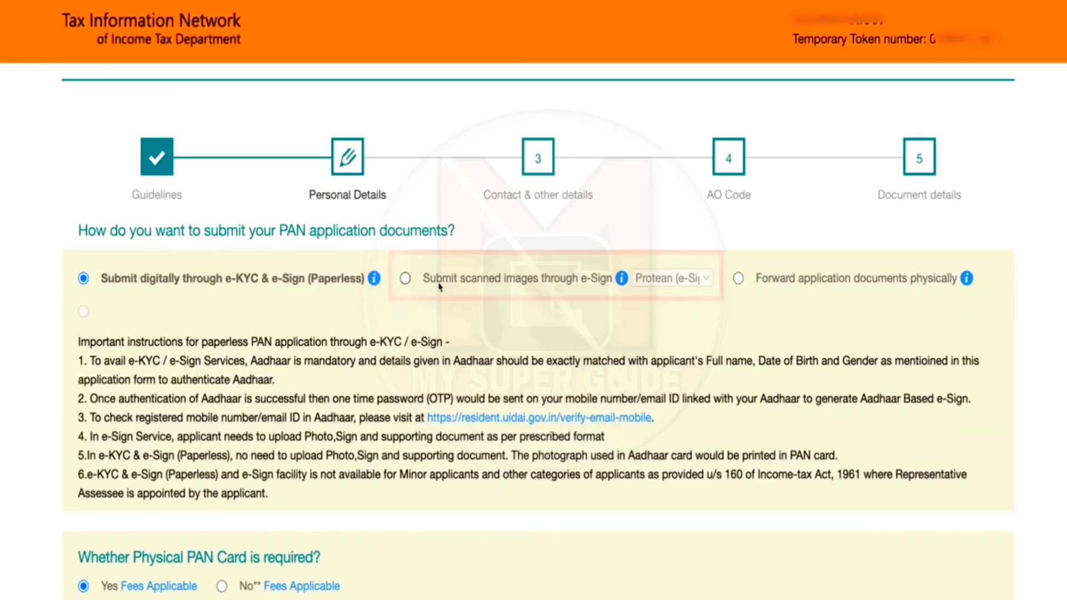
Step: Choose scanned-image submission through Protean e-Sign, keeping Physical PAN Card set to Yes
click(405, 278)
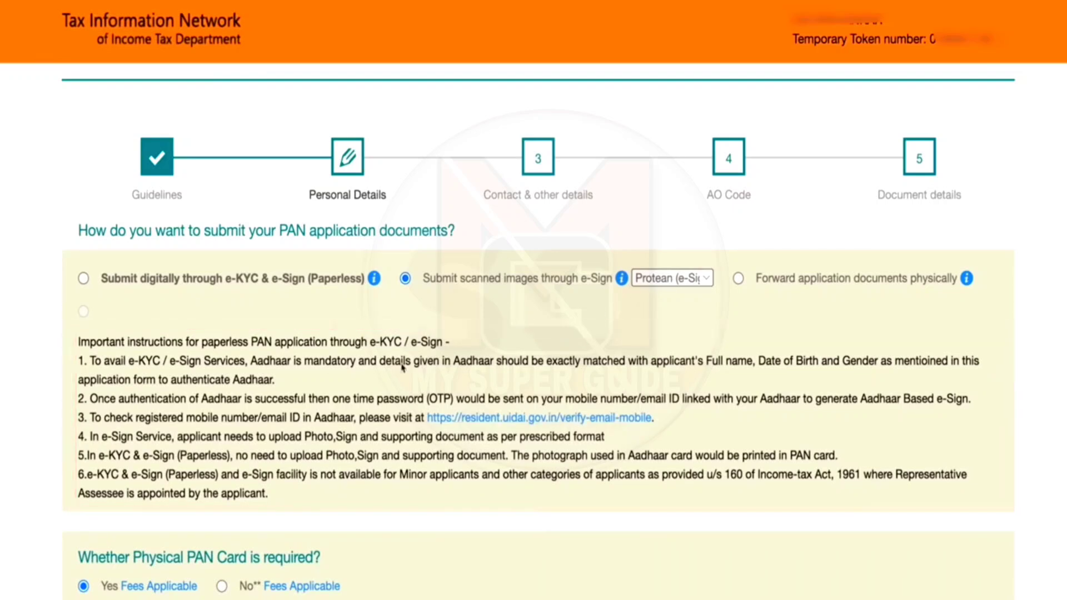
scroll(445, 402, down, 3)
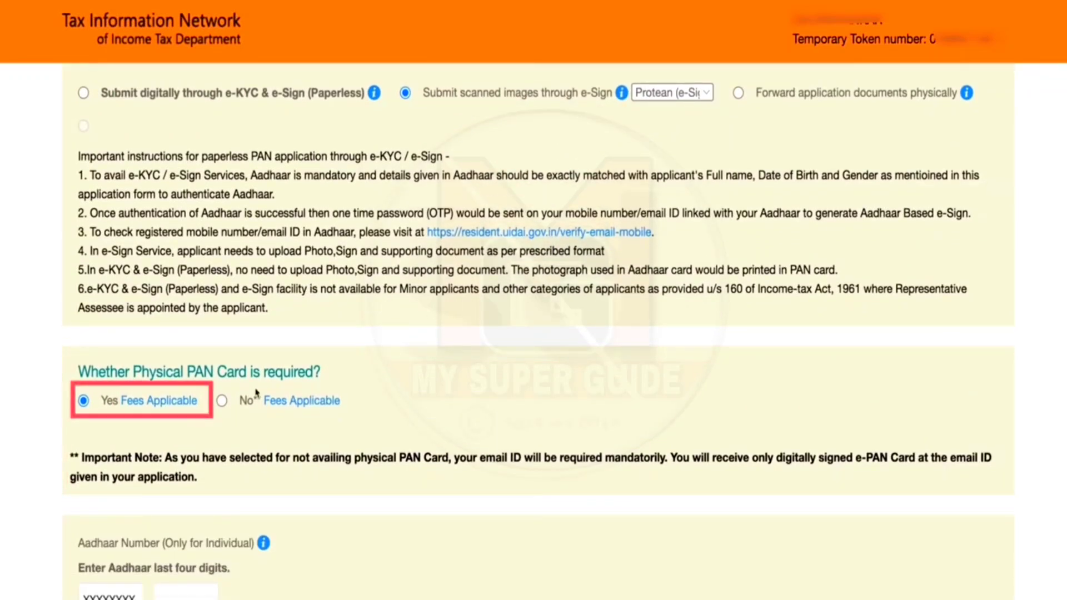
scroll(255, 392, down, 7)
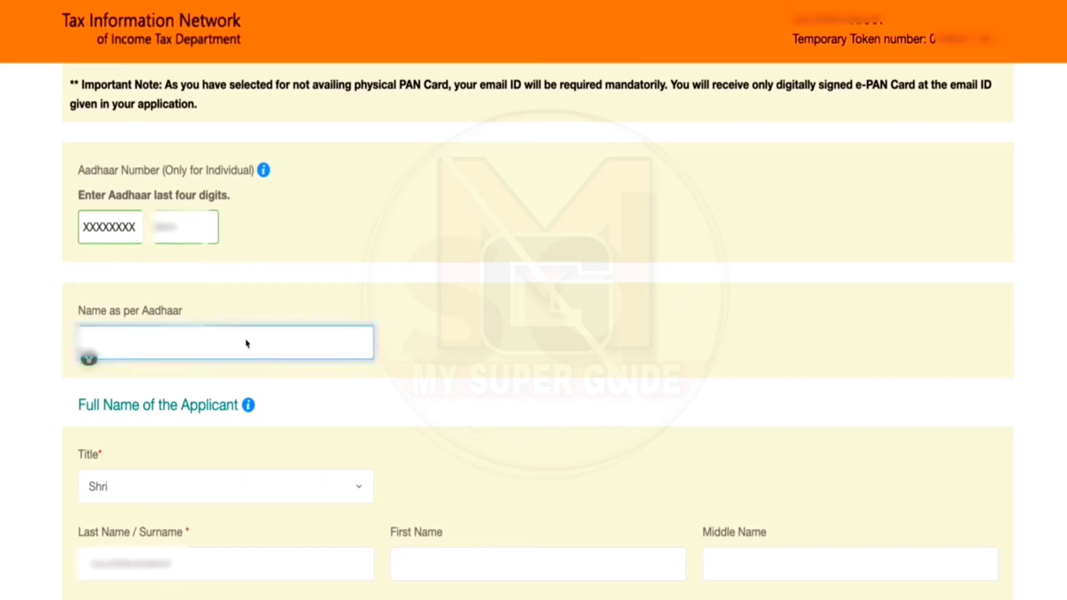
Step: Set the applicant's gender to Male in Personal Details
scroll(388, 588, down, 3)
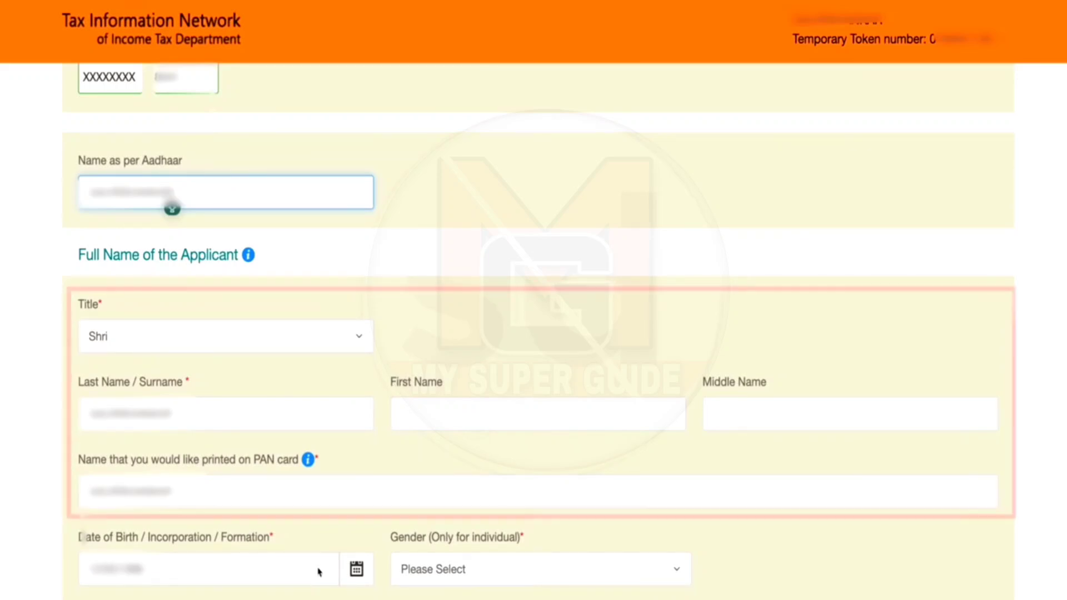
scroll(318, 571, down, 5)
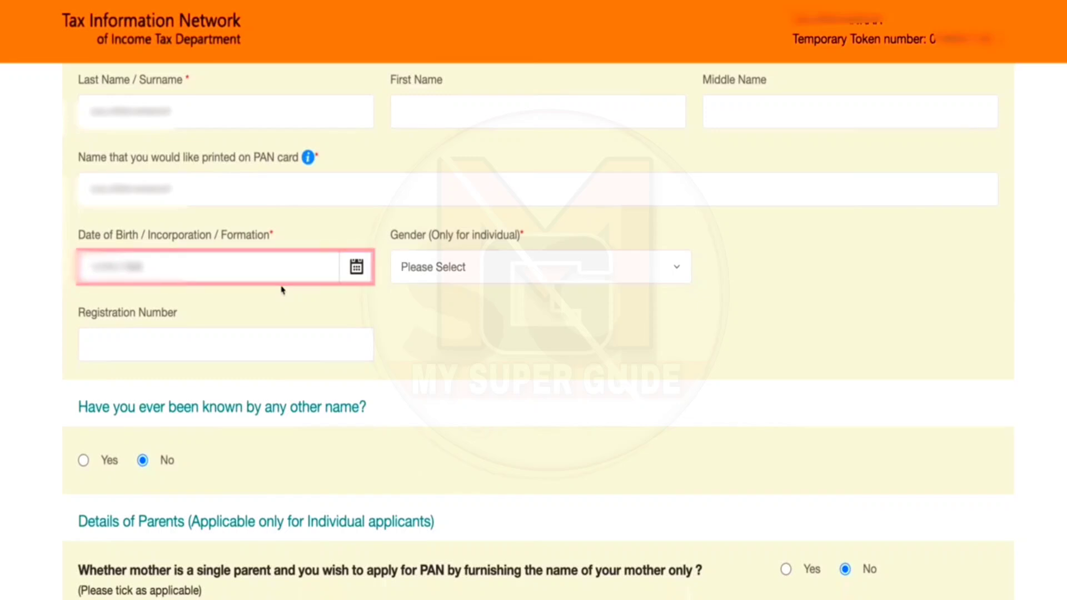
click(549, 277)
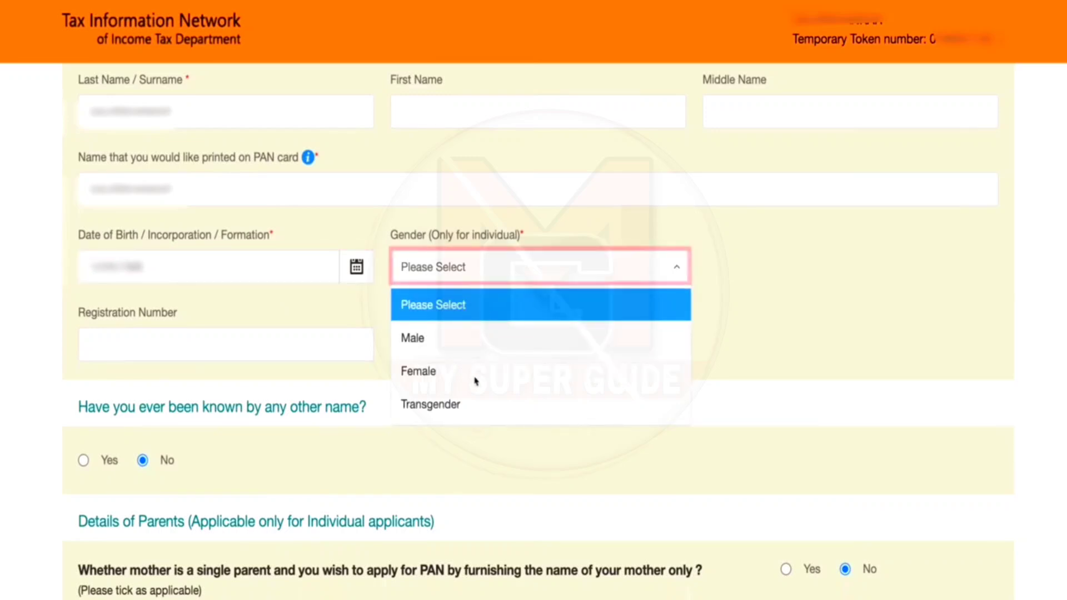
click(431, 344)
scroll(312, 364, down, 3)
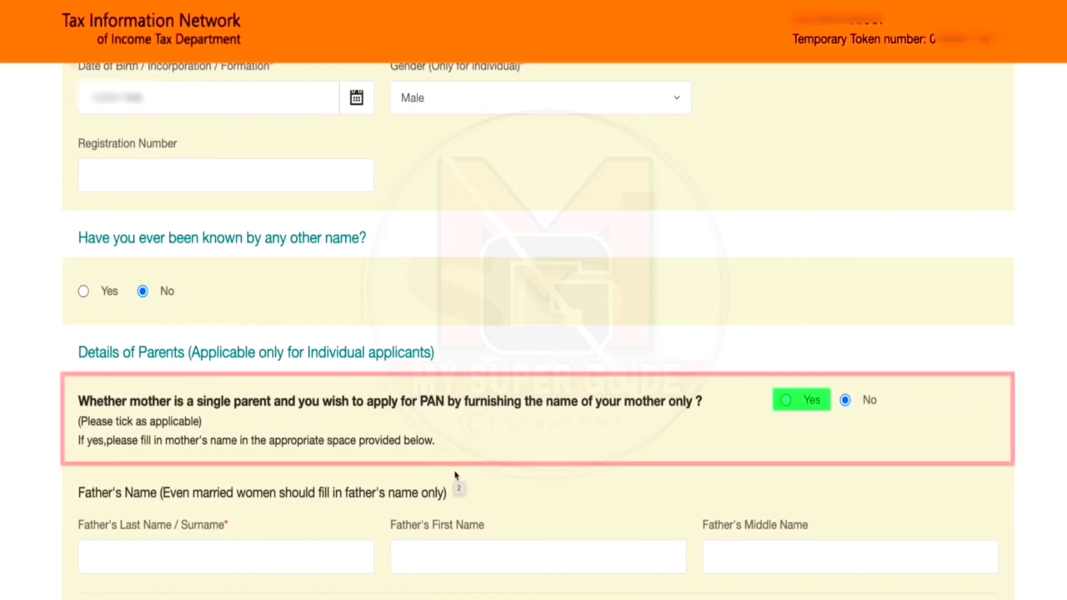
Step: Enter the father's surname and advance to the Contact & other details step
scroll(439, 472, down, 5)
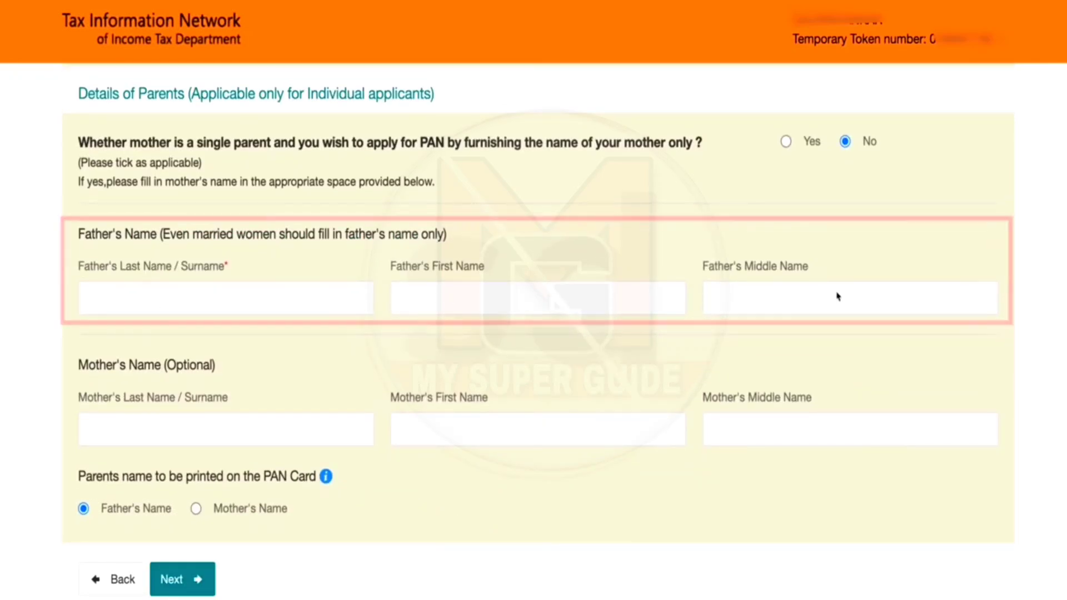
click(283, 307)
text(E)
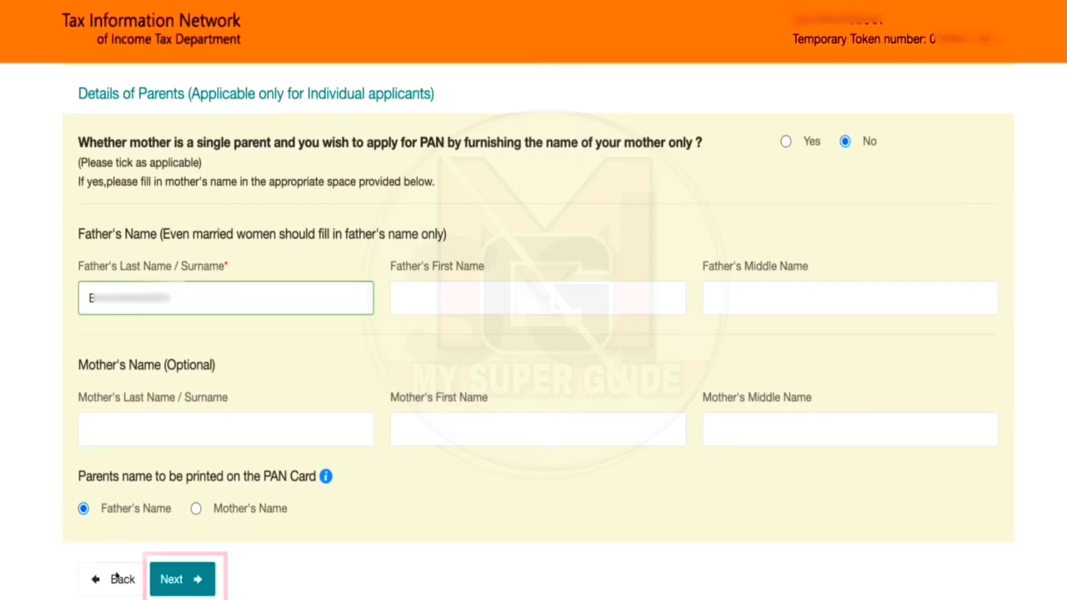
click(182, 579)
scroll(576, 392, down, 4)
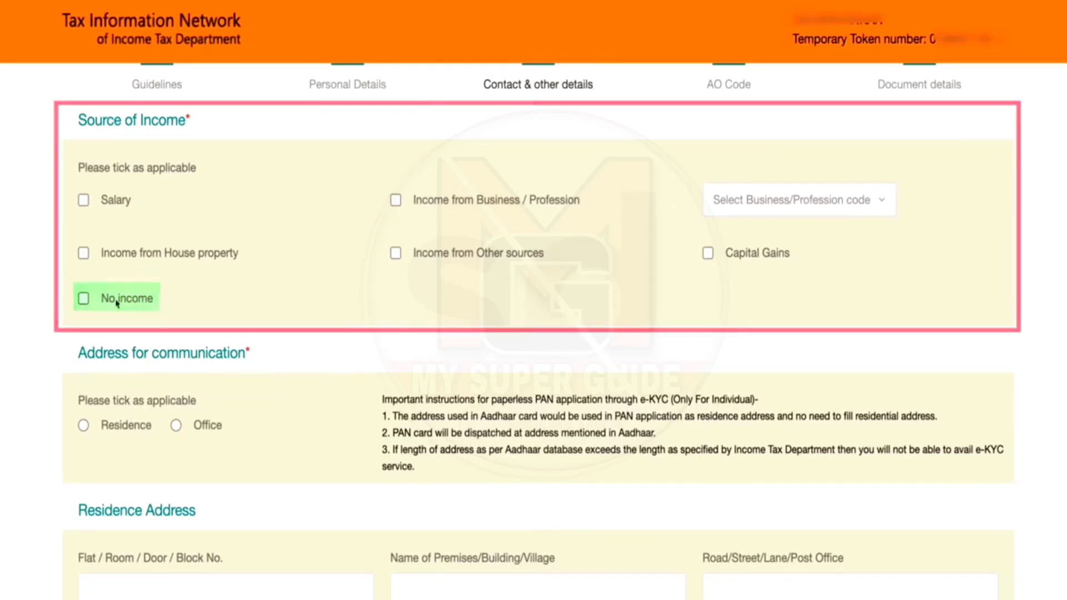
Step: Use the residence as communication address and fill its flat, premises, road and area fields
scroll(296, 350, down, 3)
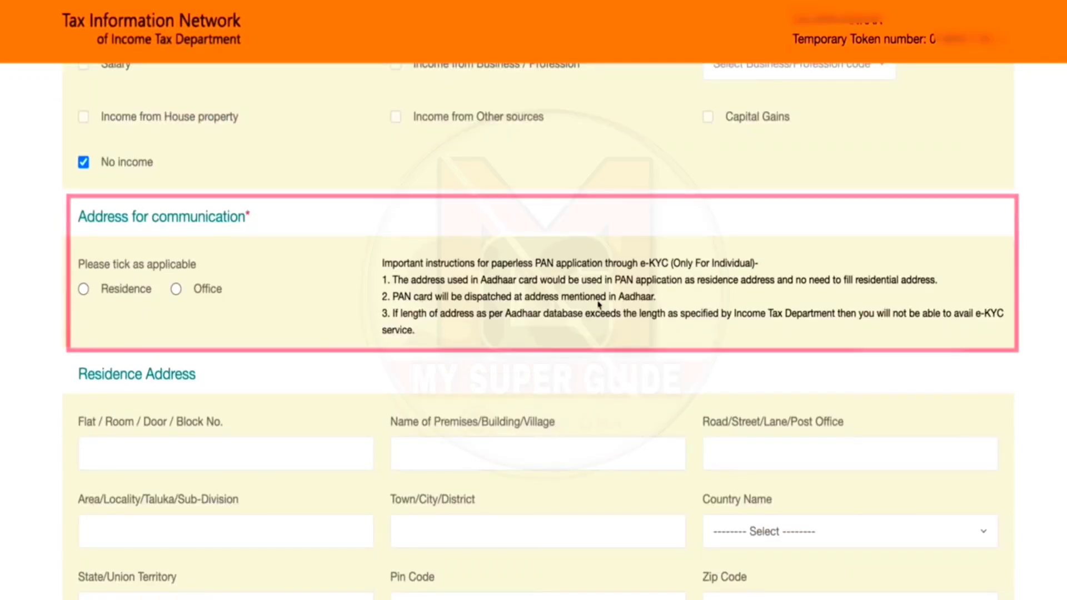
click(83, 289)
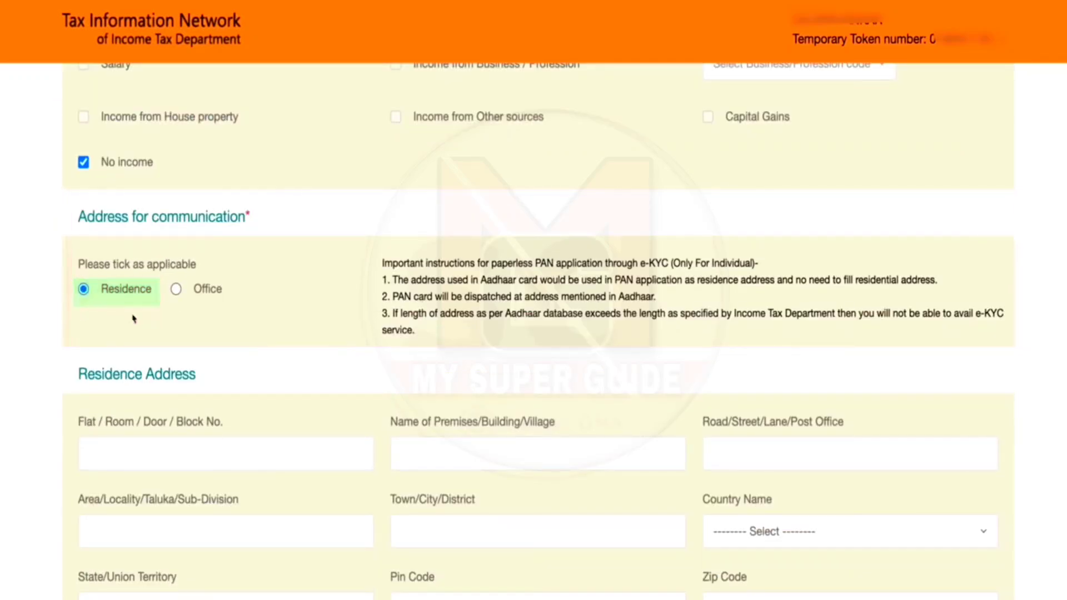
scroll(278, 352, down, 5)
click(267, 227)
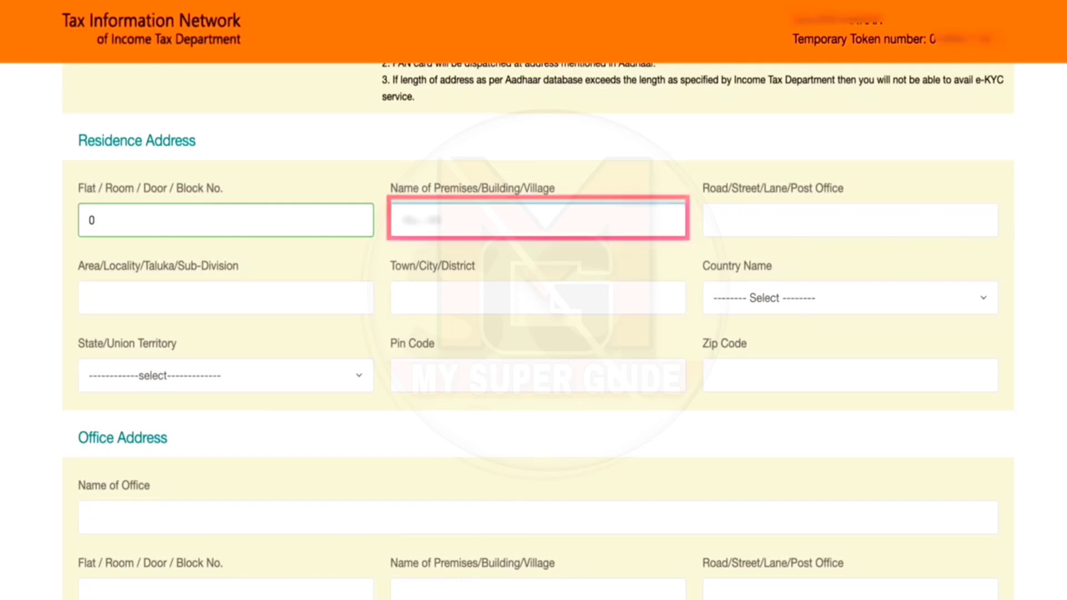
text(ar)
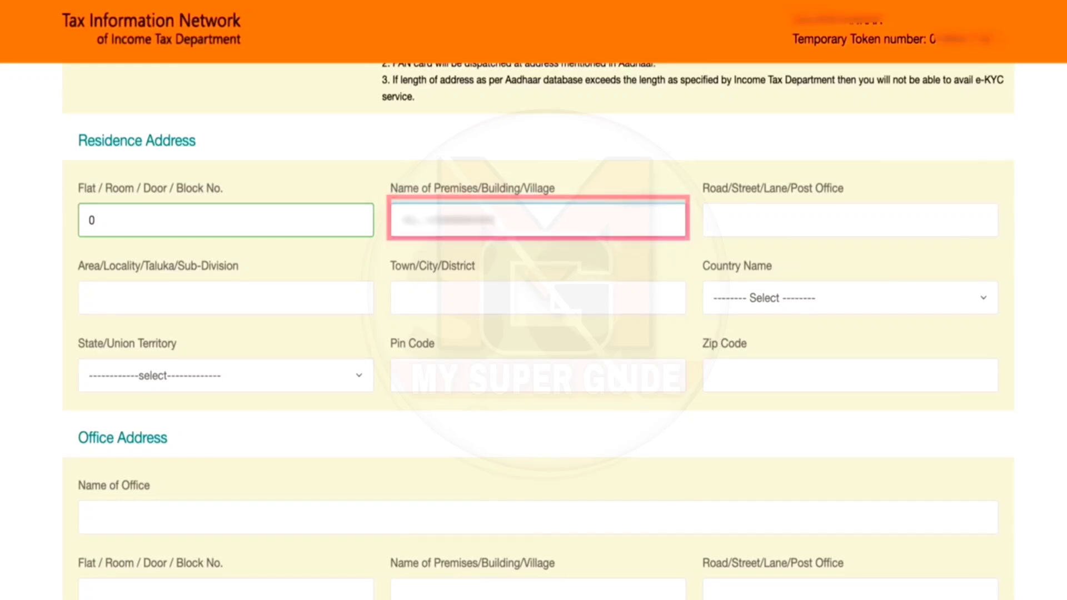
text(r nagar)
key(Tab)
text(main road)
key(Tab)
text(S)
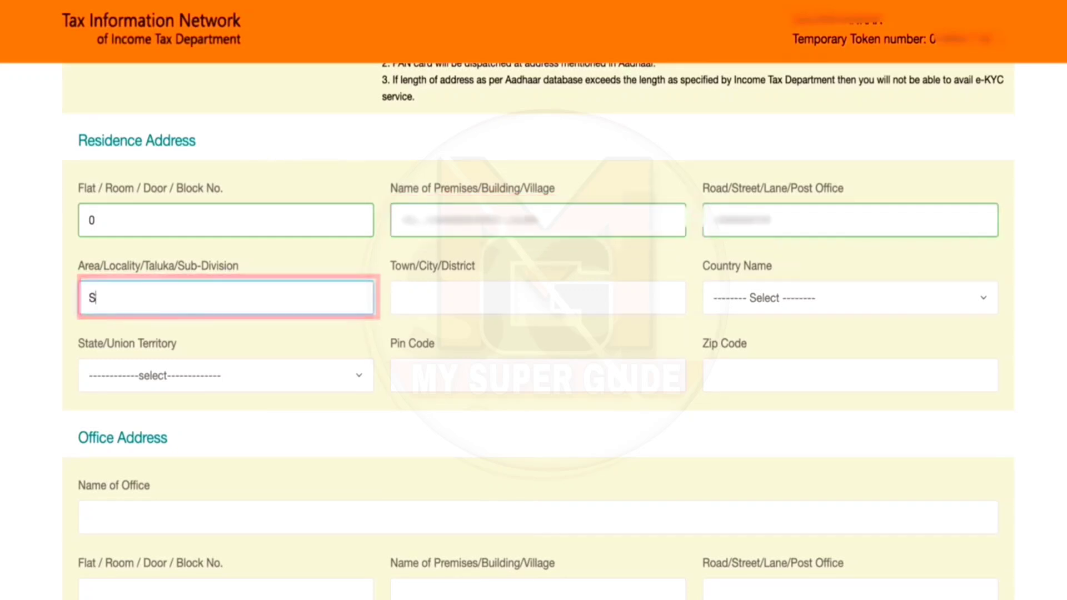
text(ur)
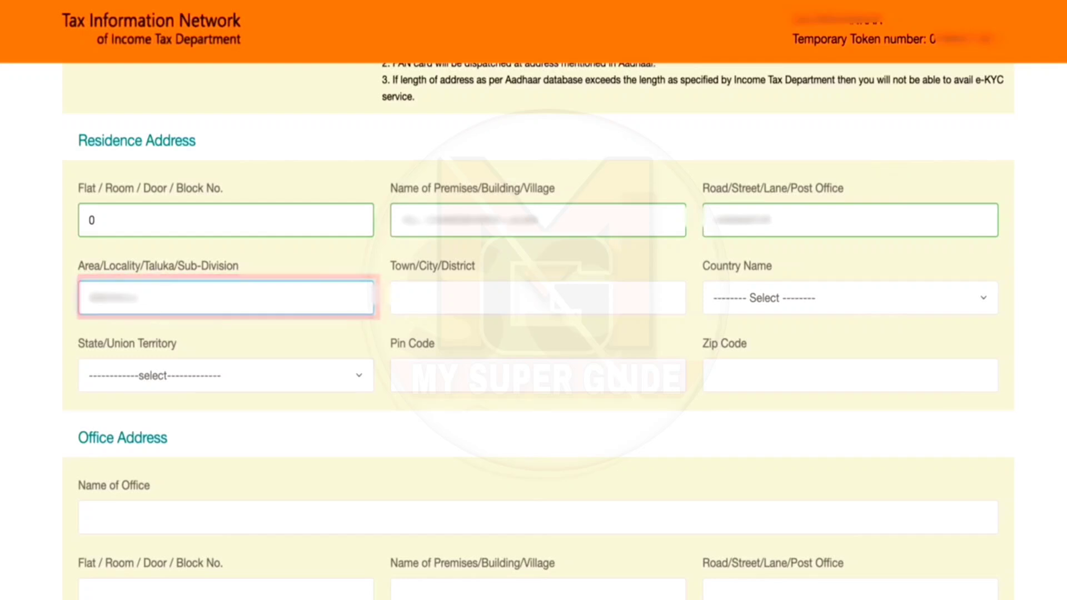
Step: Enter the town, set country INDIA and state UTTAR PRADESH, and add the pin code
click(507, 301)
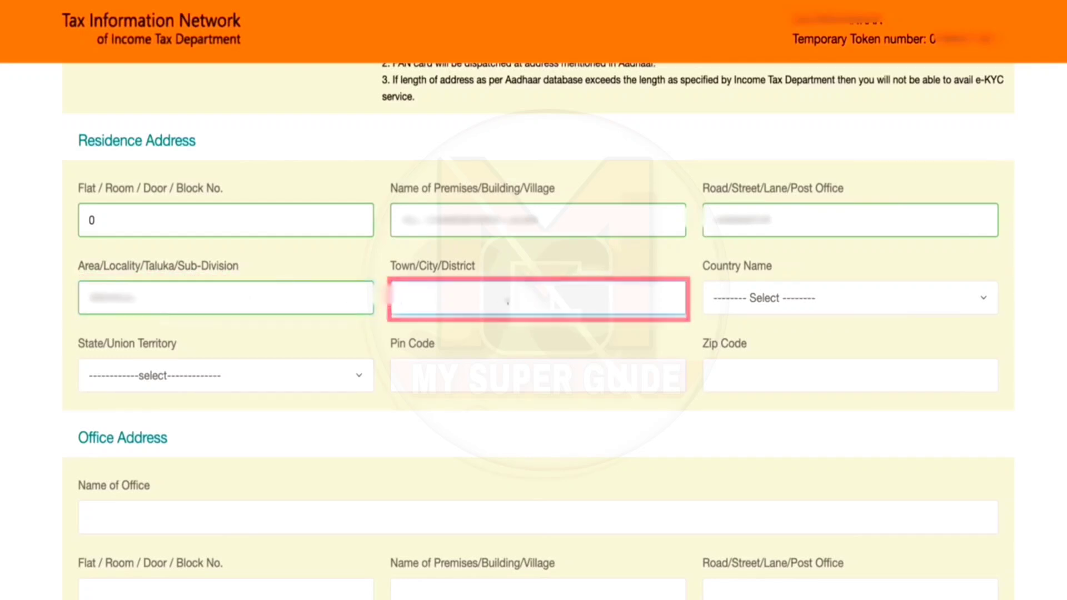
text(ETAWAH)
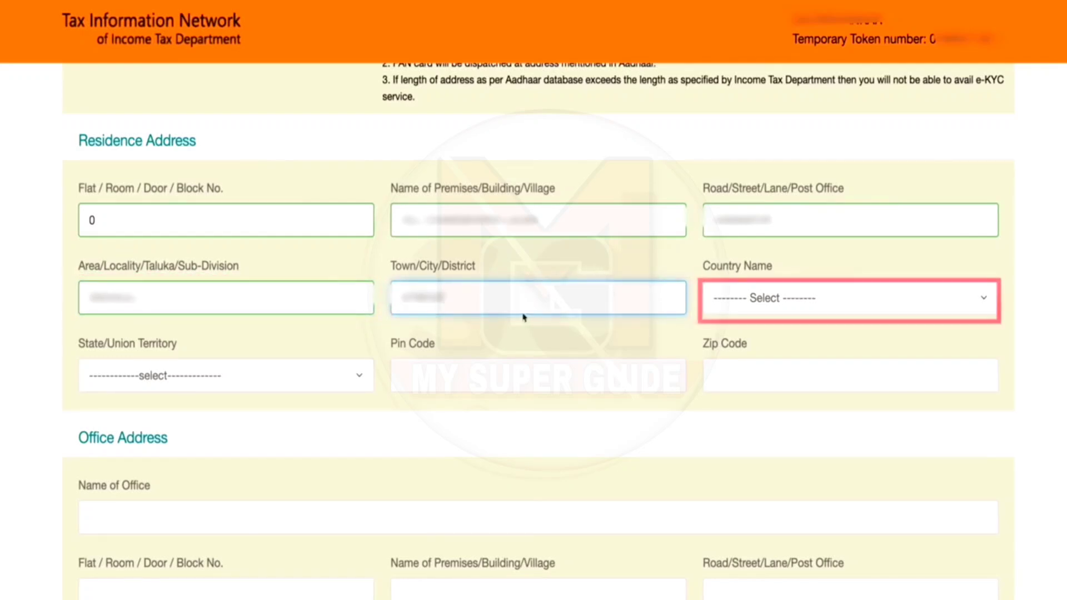
click(788, 301)
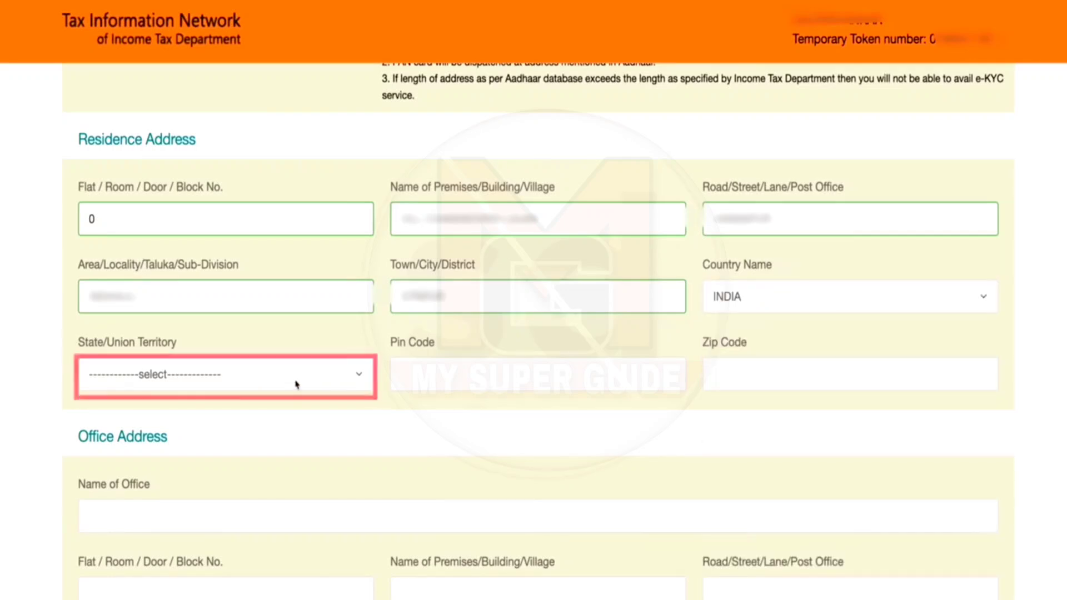
click(297, 382)
scroll(234, 318, down, 10)
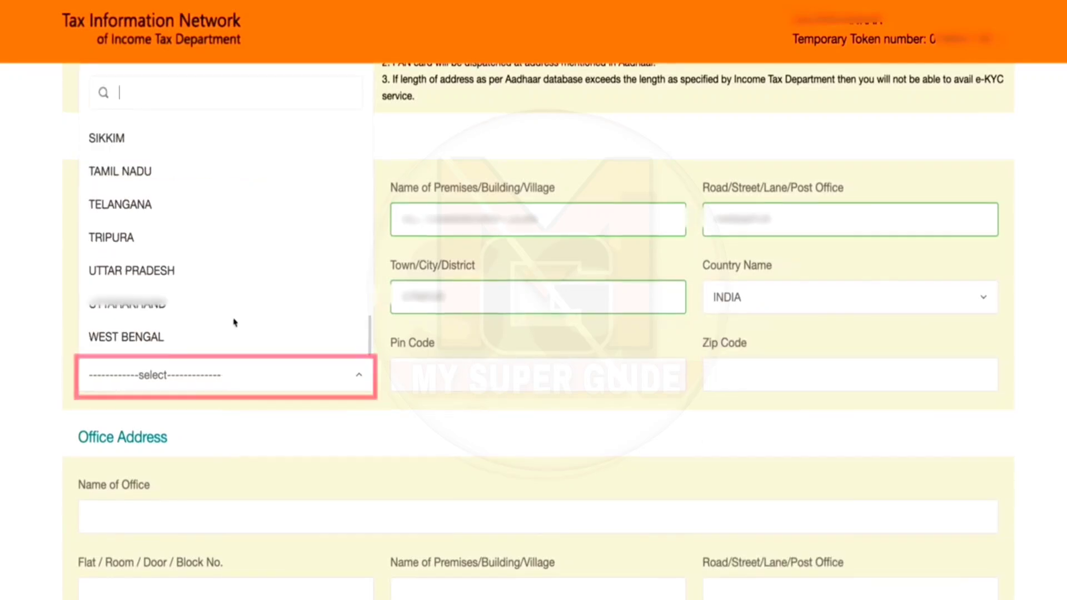
click(132, 270)
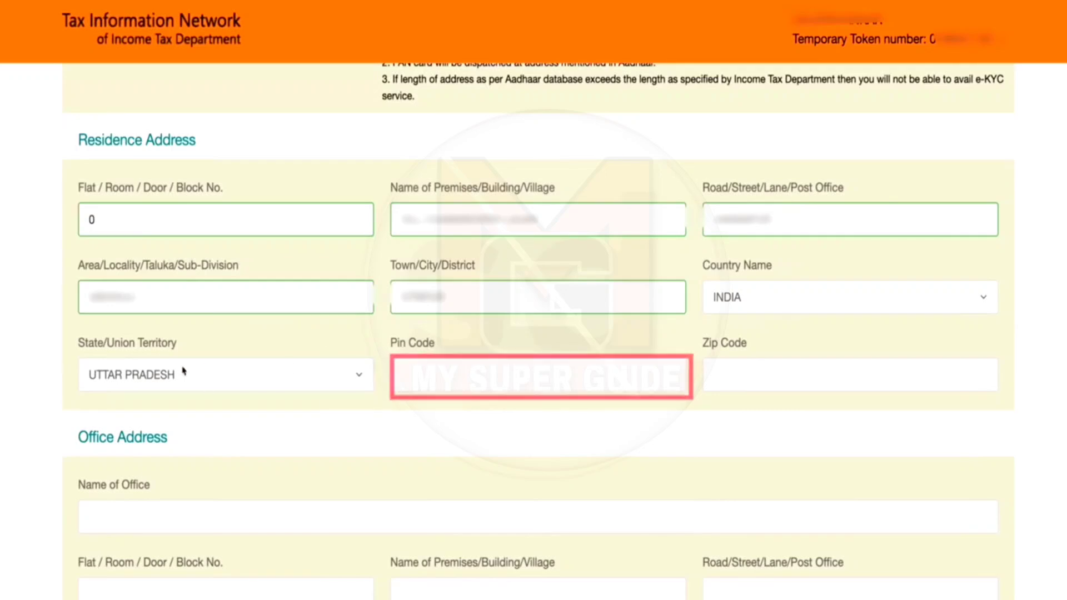
click(477, 382)
click(504, 388)
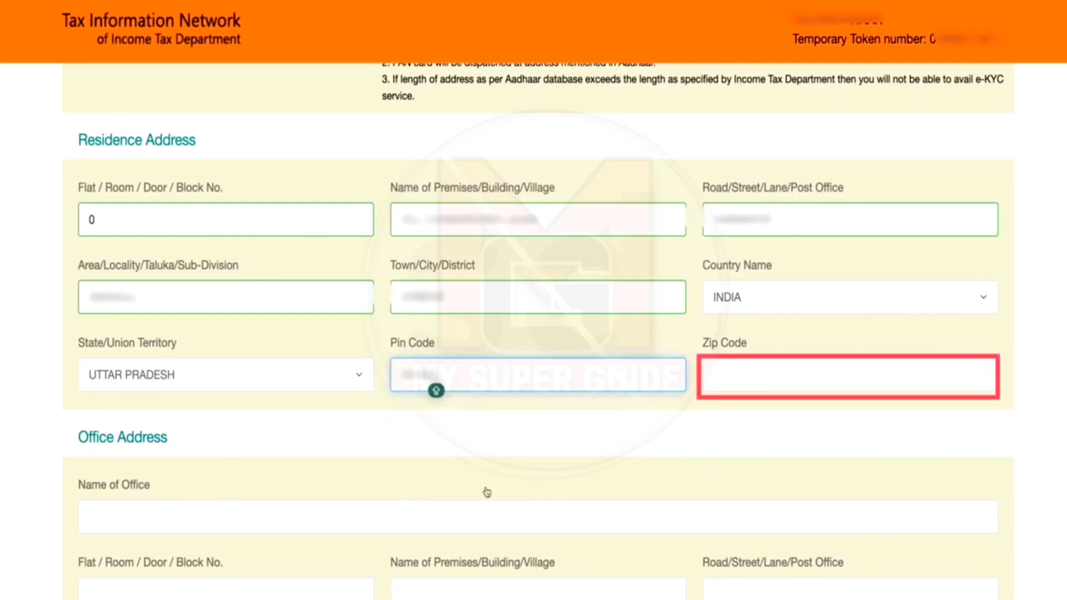
scroll(473, 402, down, 10)
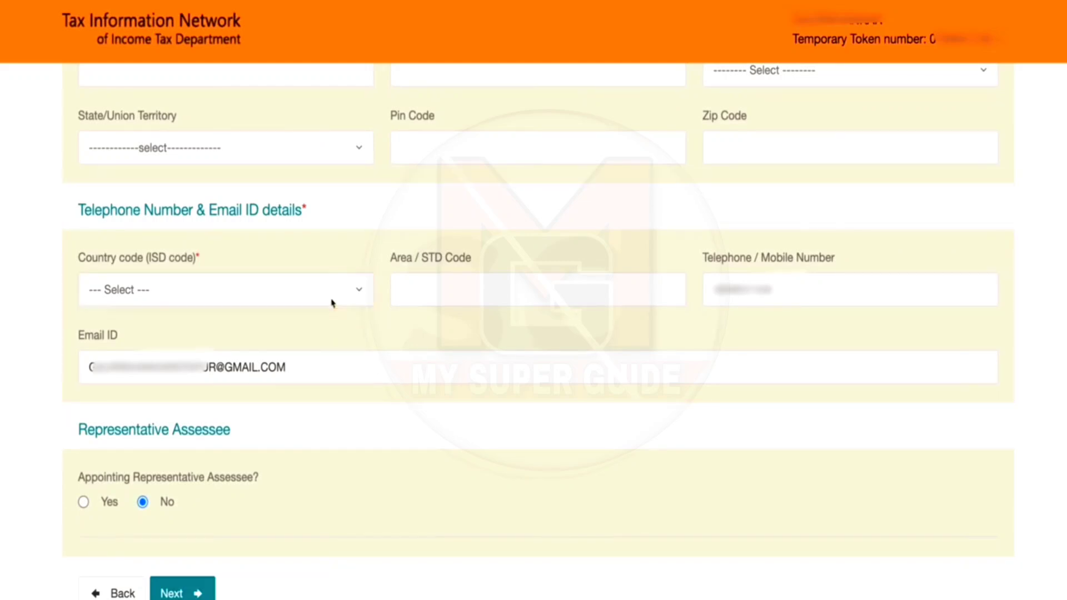
Step: Set the country code to INDIA (91) and move on to the AO Code step
click(332, 302)
scroll(214, 524, down, 10)
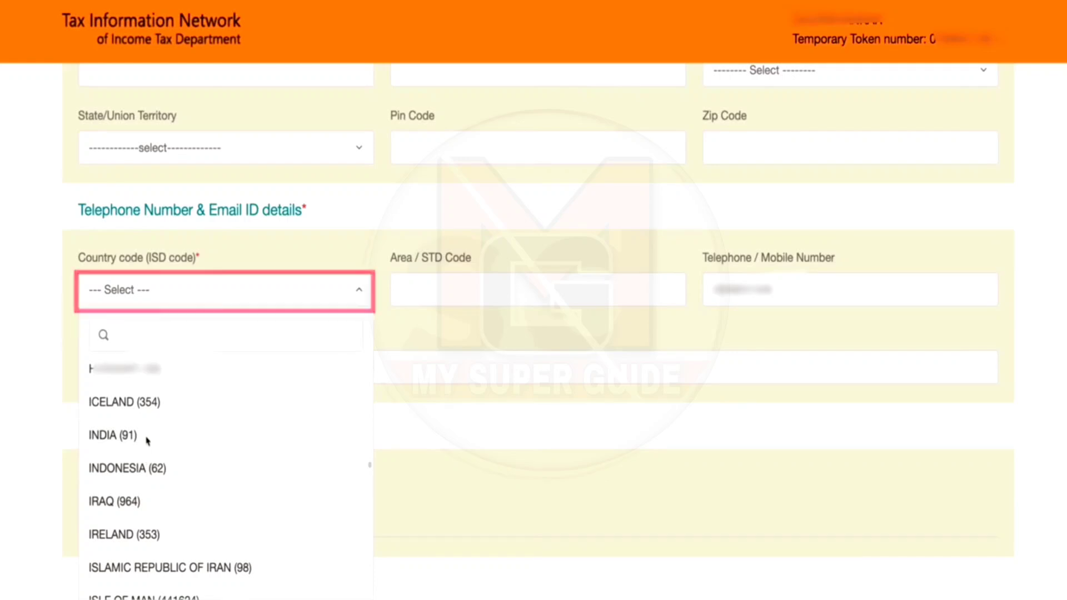
click(146, 438)
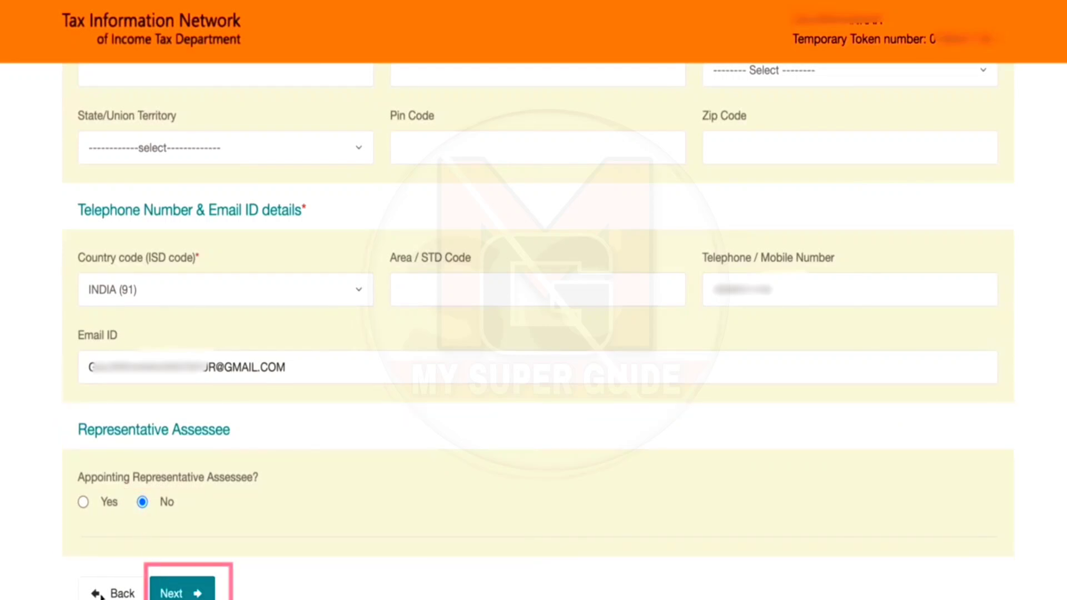
click(179, 595)
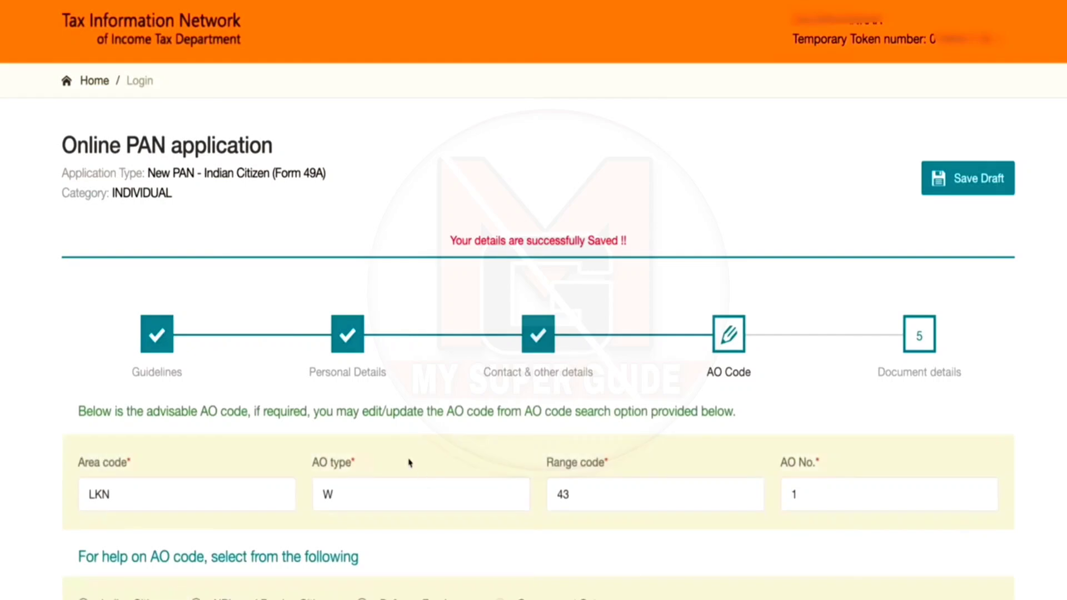
Step: Look up AO codes for Indian citizens with UTTAR PRADESH as the state
scroll(410, 464, down, 3)
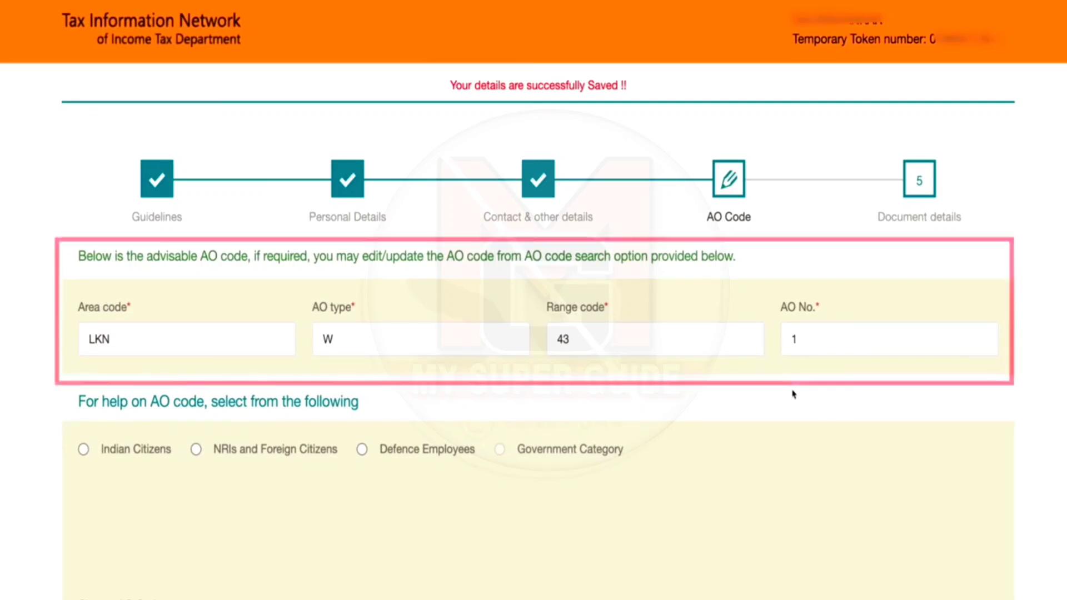
scroll(549, 412, down, 3)
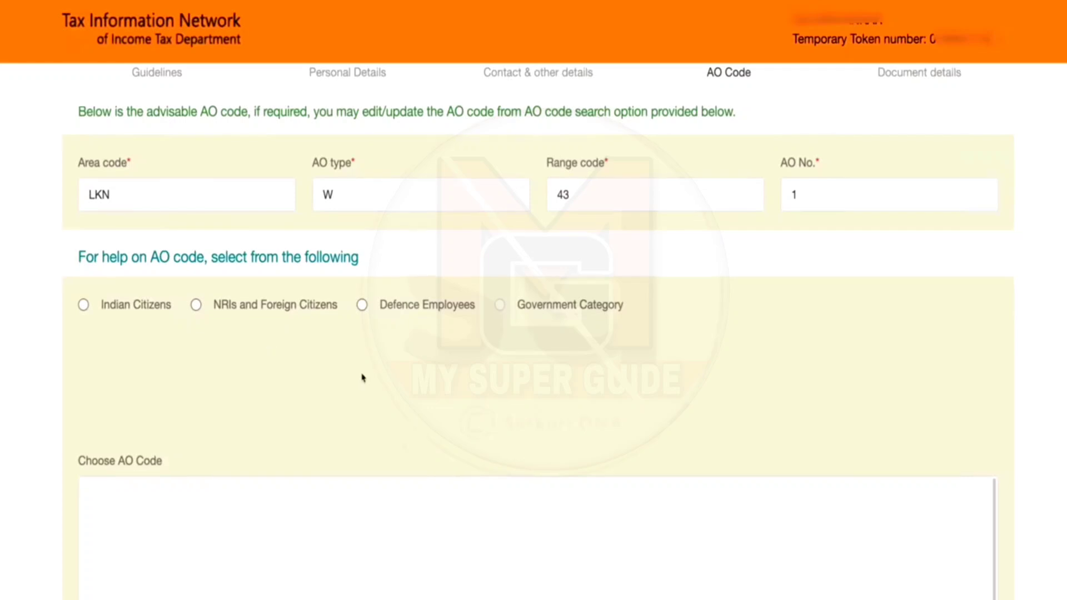
scroll(363, 377, down, 1)
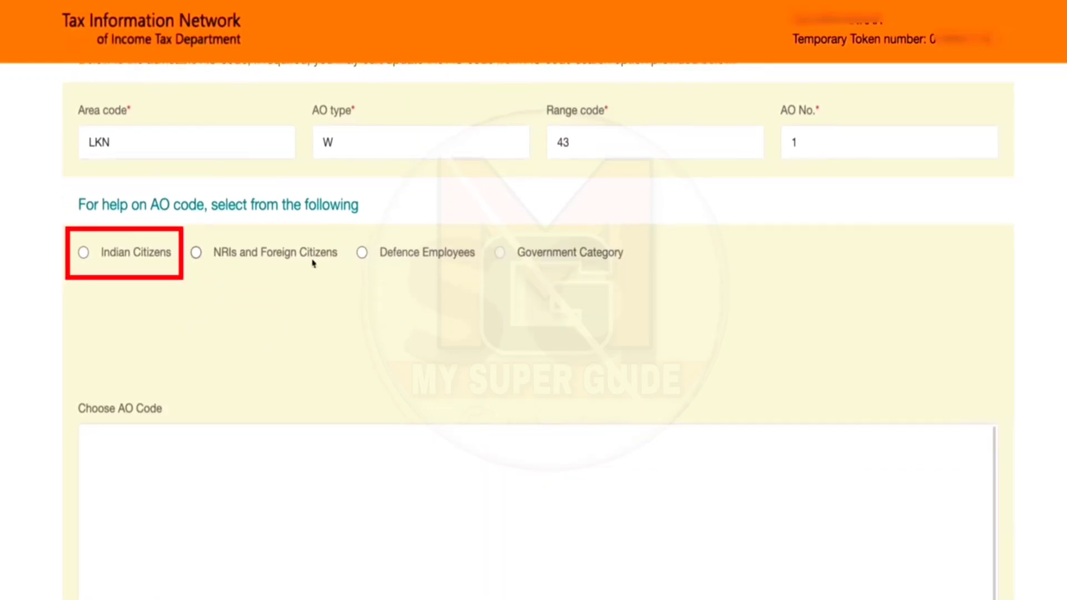
click(84, 254)
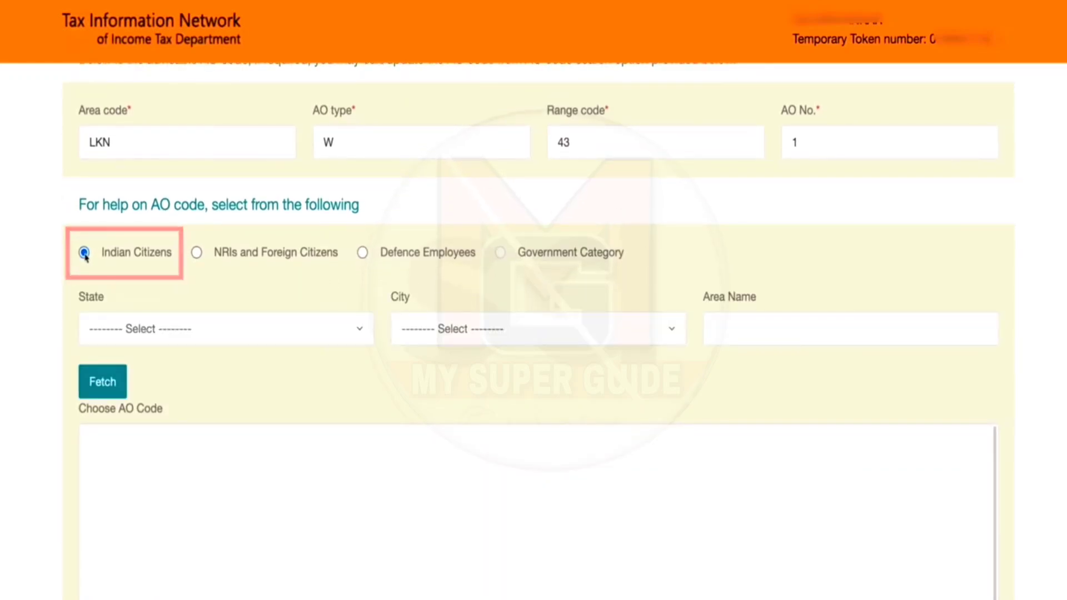
click(301, 338)
scroll(211, 529, down, 10)
click(200, 547)
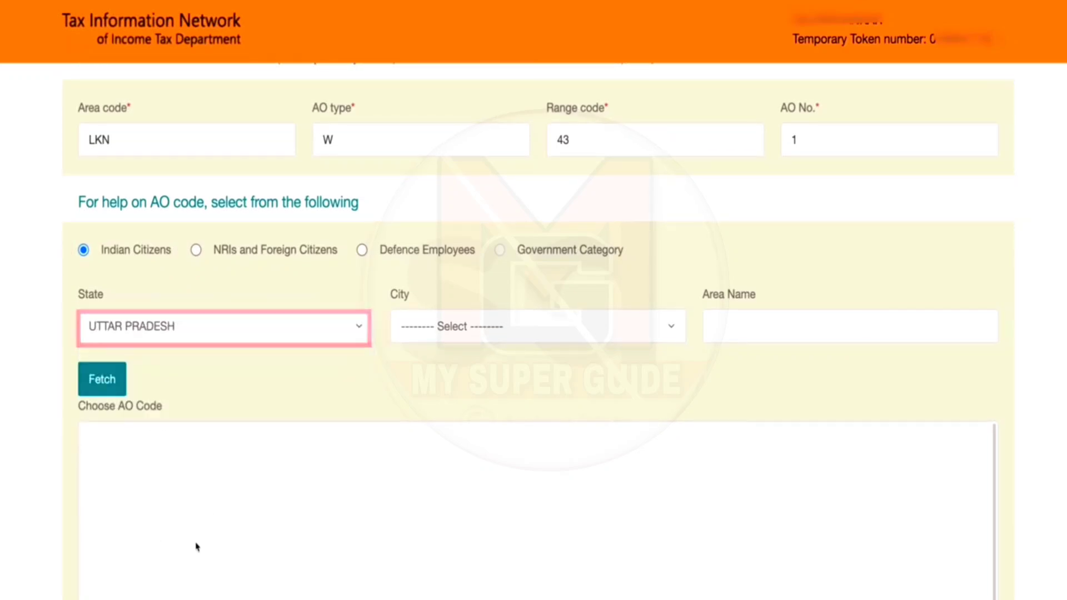
Step: Pick the applicant's city, fetch the matching AO codes and save the selected AO code
click(603, 336)
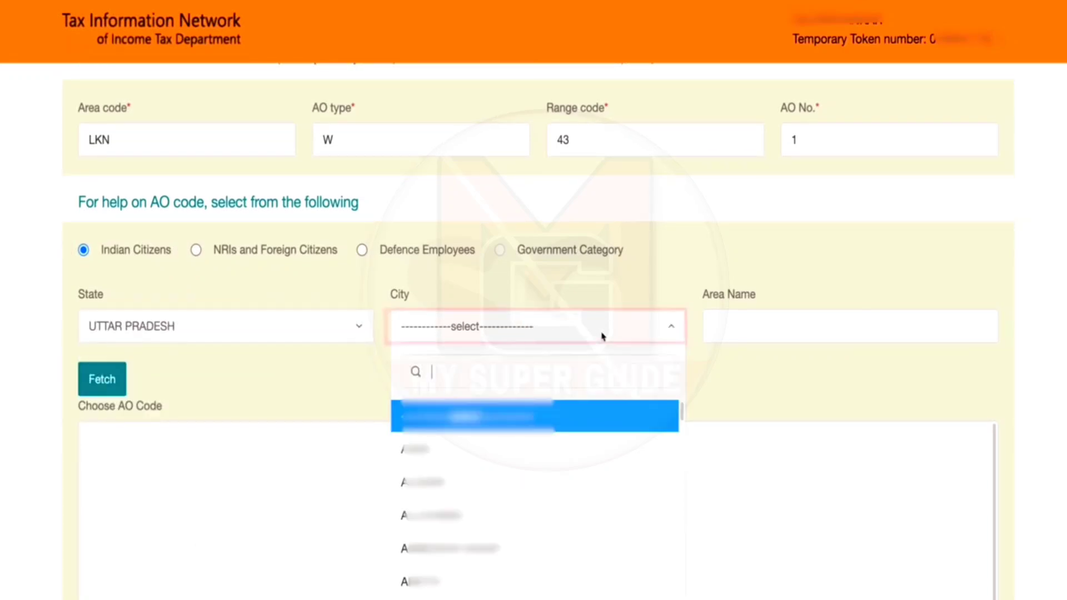
scroll(454, 515, down, 10)
click(453, 514)
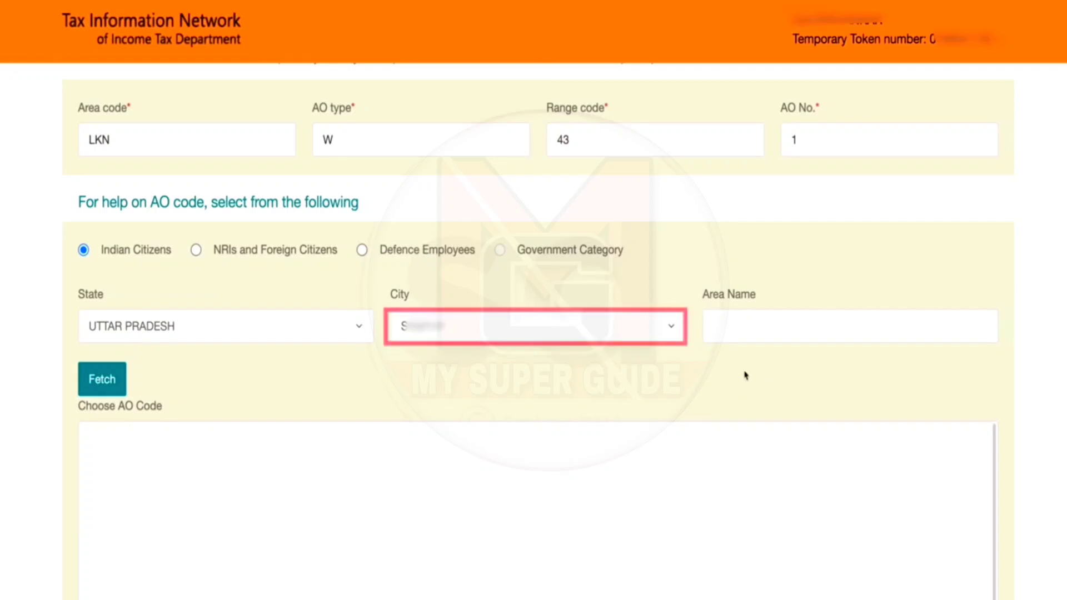
click(103, 382)
scroll(409, 418, down, 3)
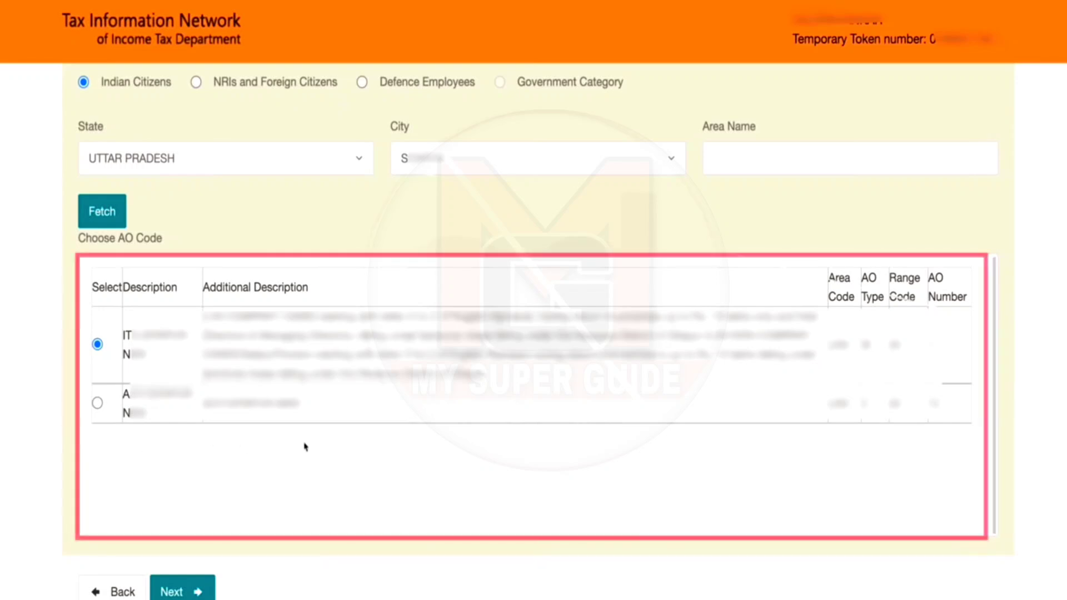
click(184, 591)
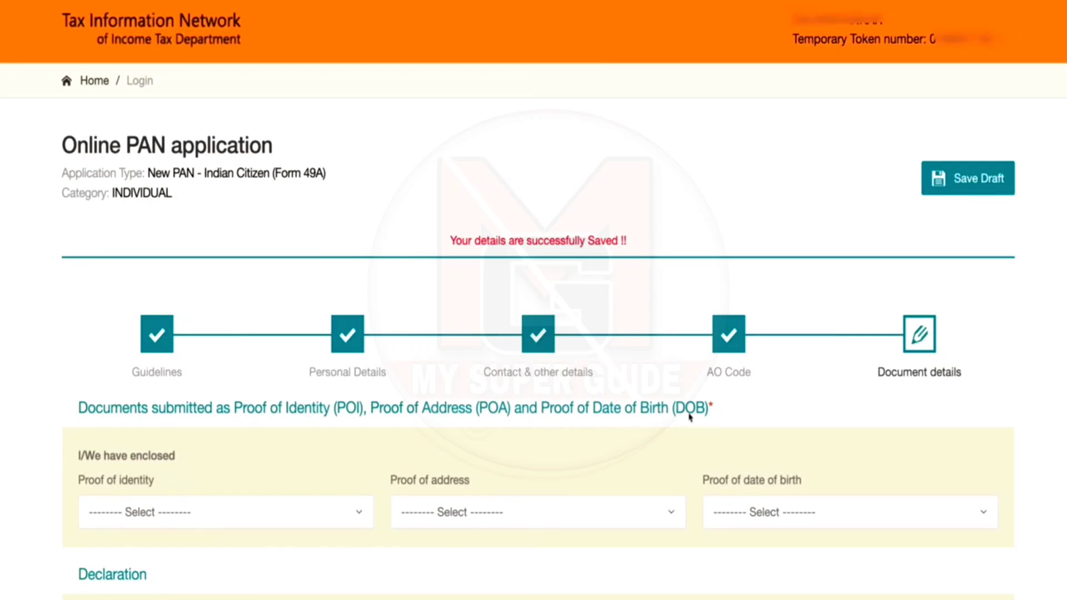
Step: Save the application as a draft and set proof of identity to the Aadhaar card
click(972, 178)
scroll(681, 472, down, 6)
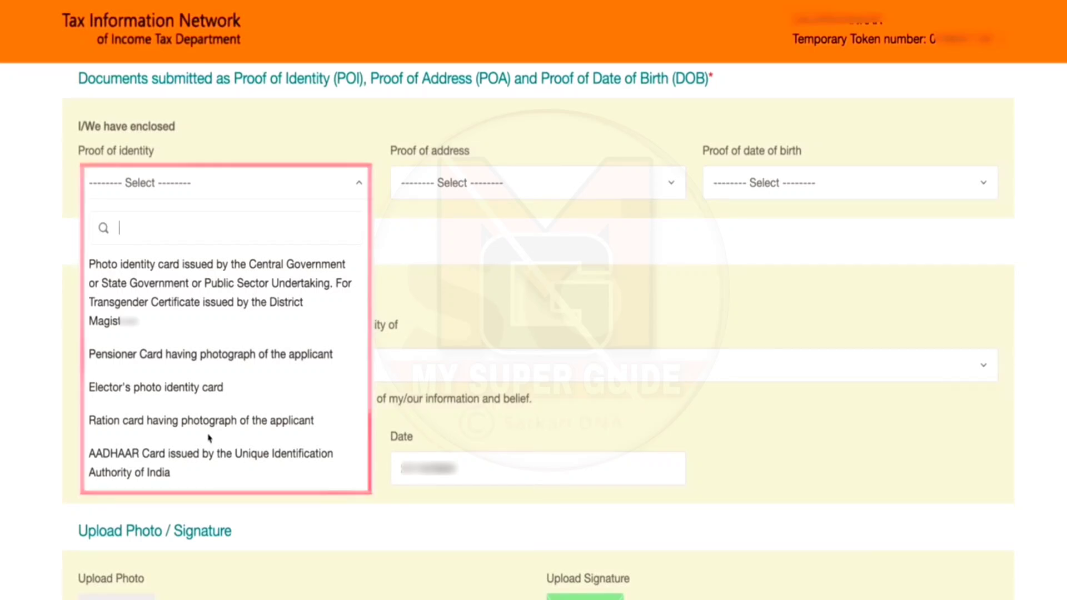
click(192, 458)
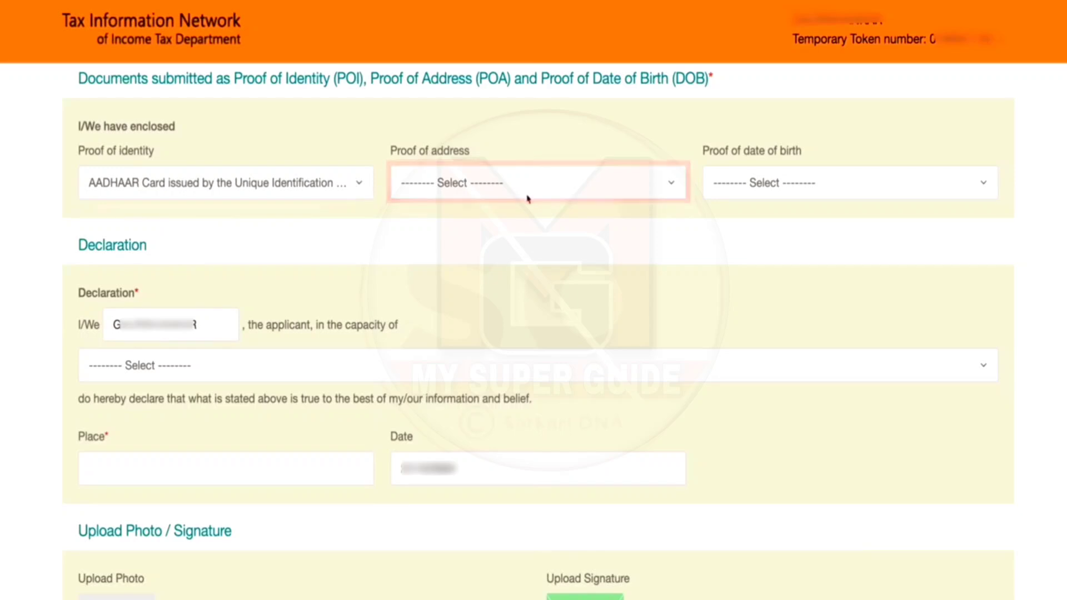
Step: Set proof of address to the Aadhaar card
click(555, 194)
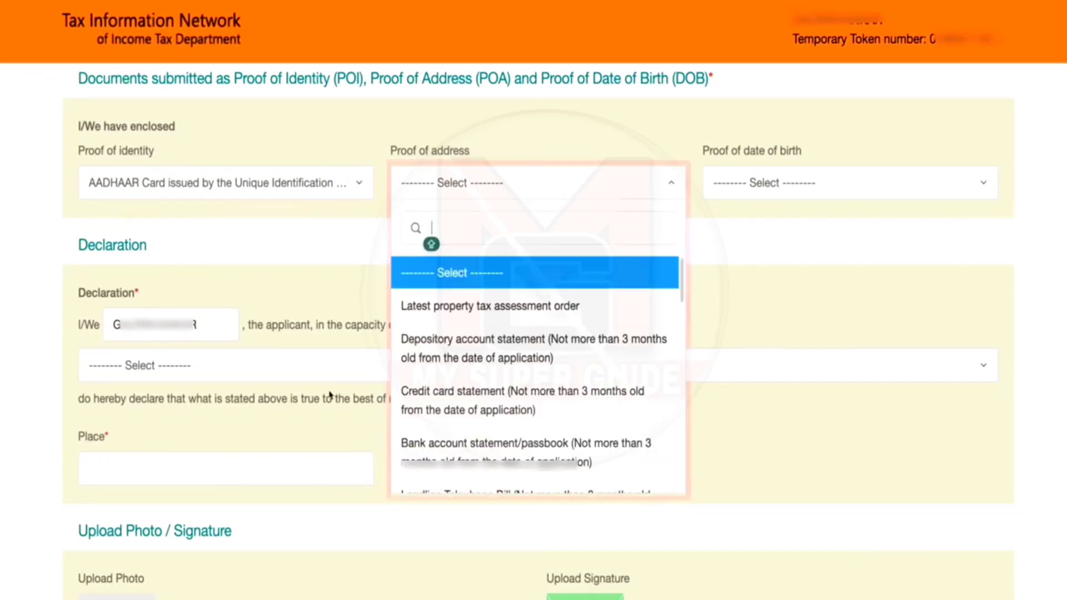
scroll(513, 384, down, 5)
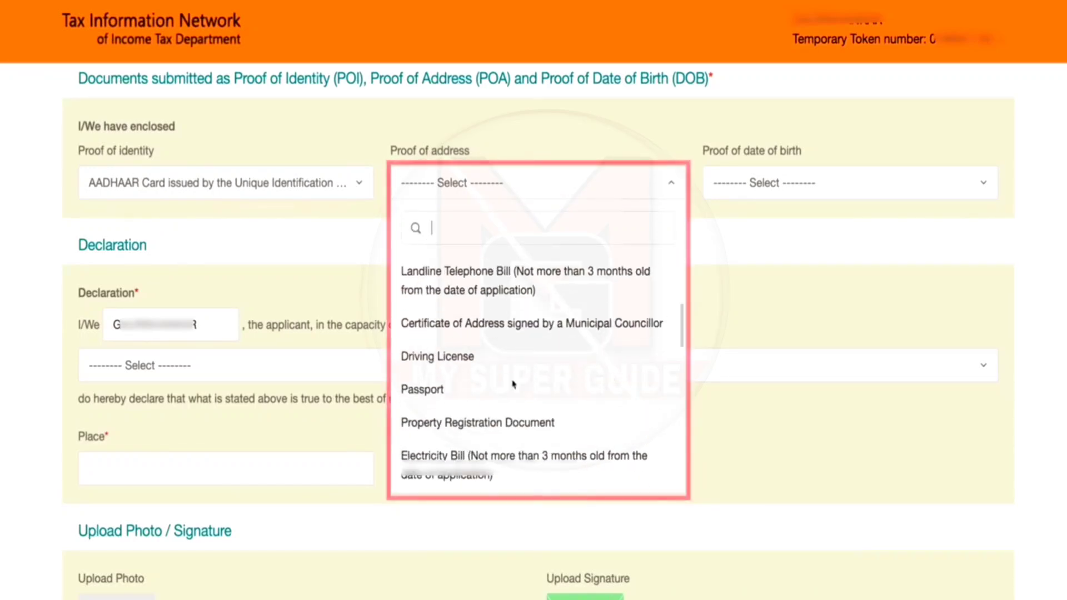
scroll(508, 397, down, 3)
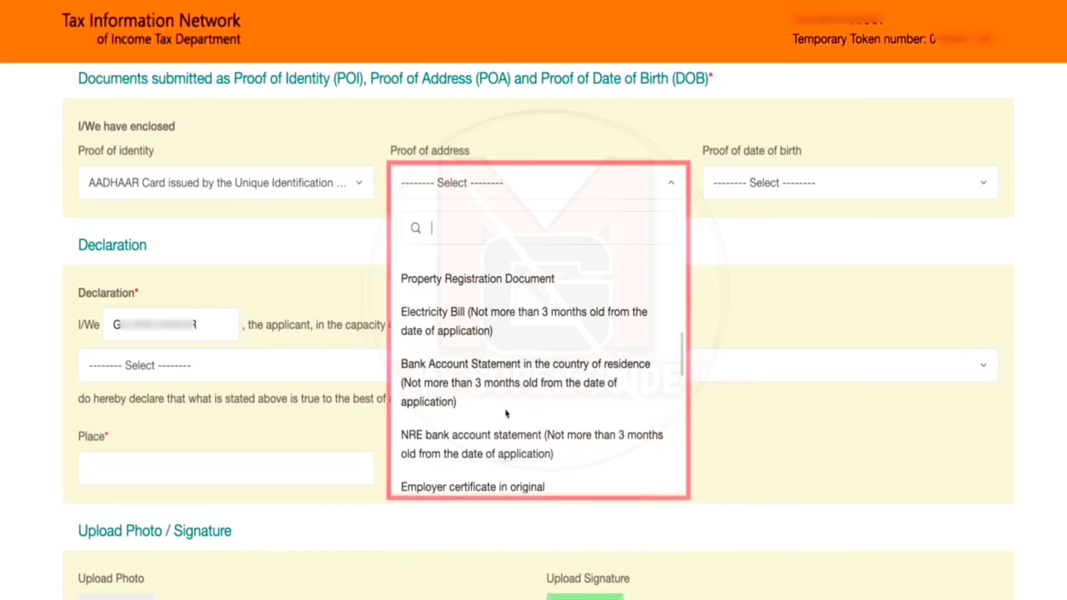
scroll(505, 414, down, 1)
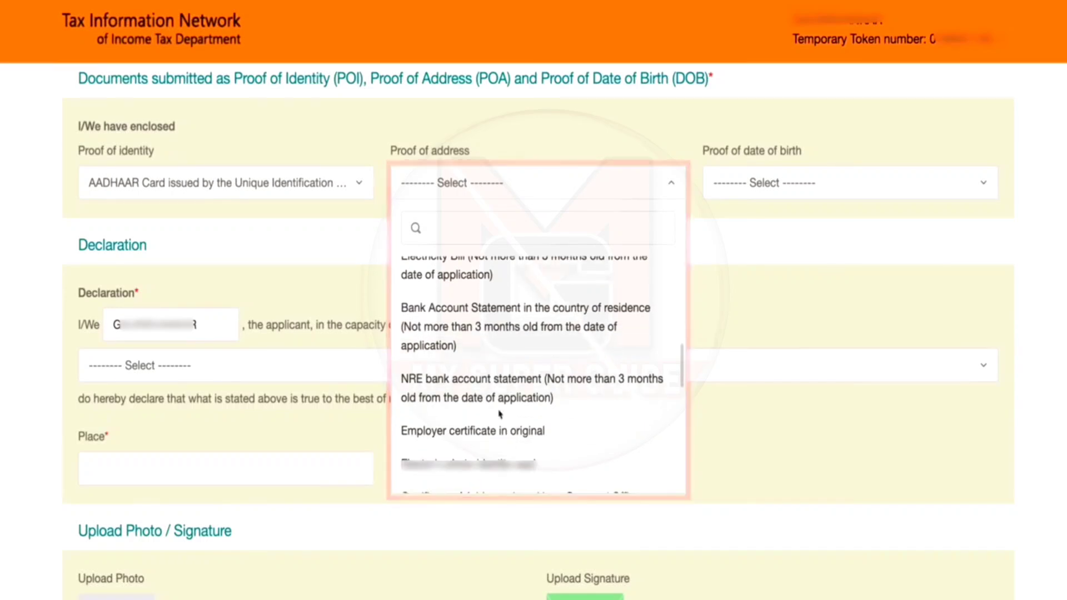
scroll(500, 414, down, 5)
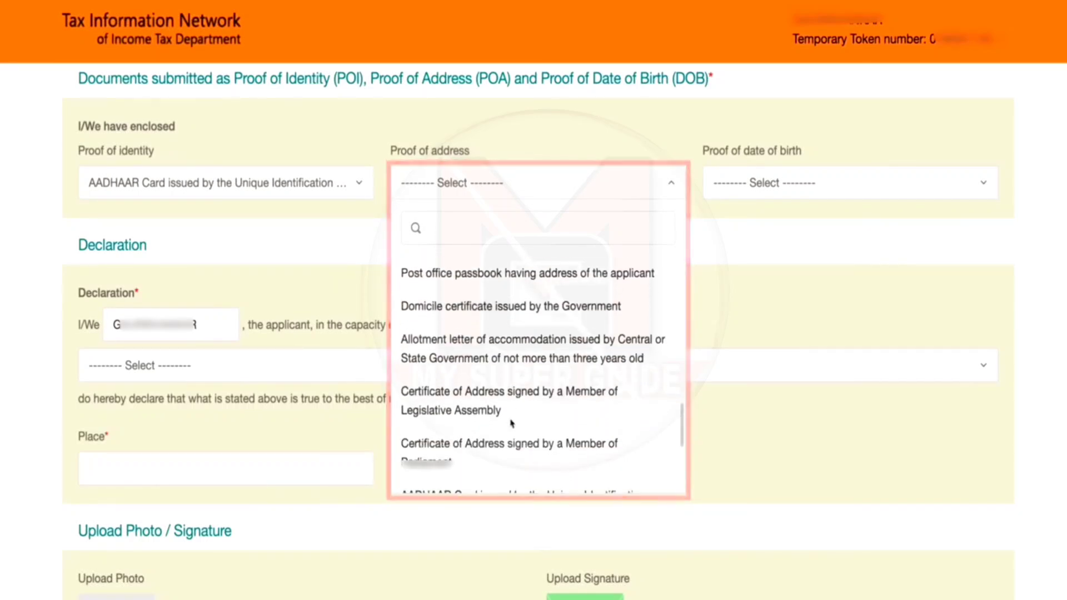
scroll(511, 423, down, 4)
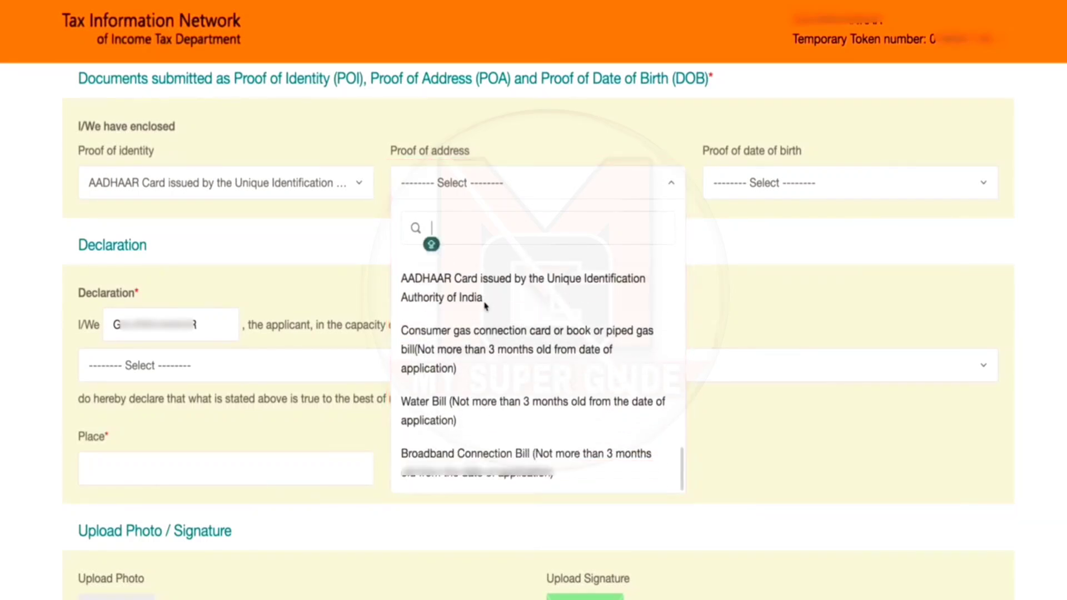
click(485, 304)
Step: Set proof of date of birth to the Aadhaar card
click(765, 192)
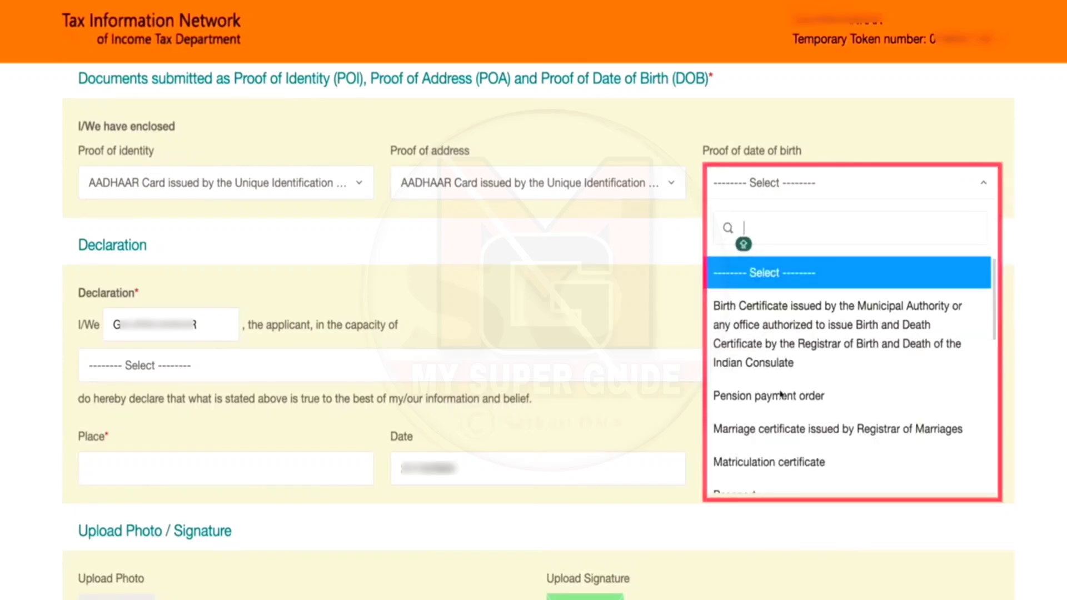
scroll(784, 447, down, 6)
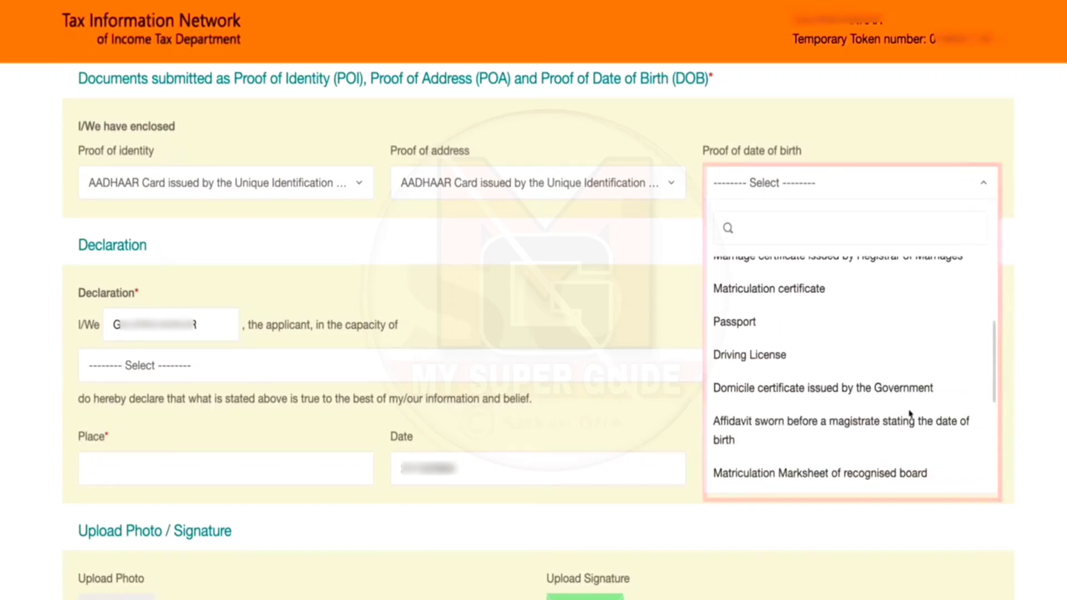
scroll(794, 434, down, 4)
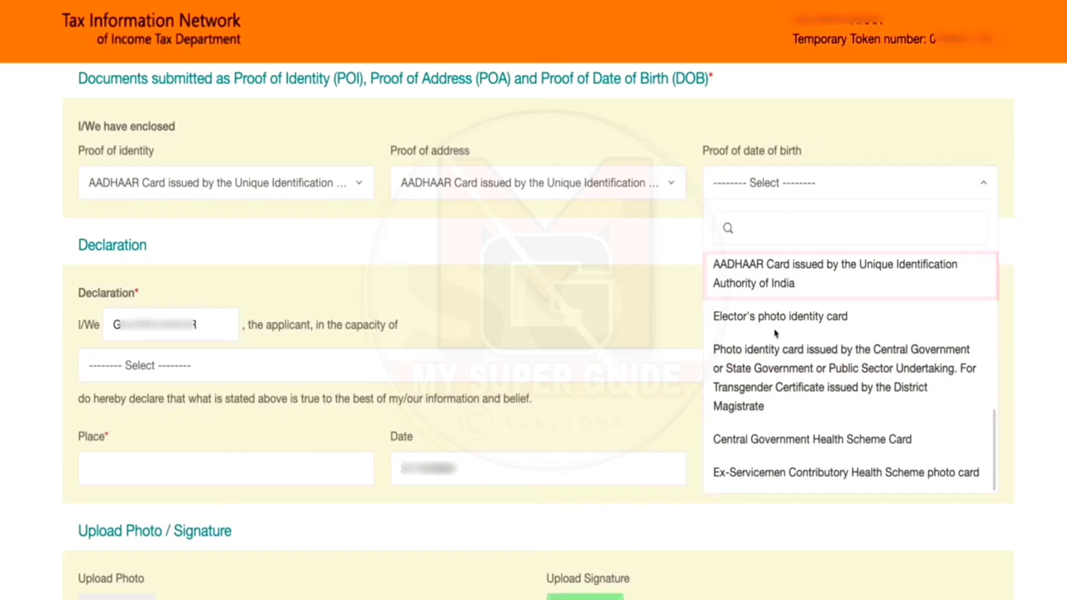
click(765, 280)
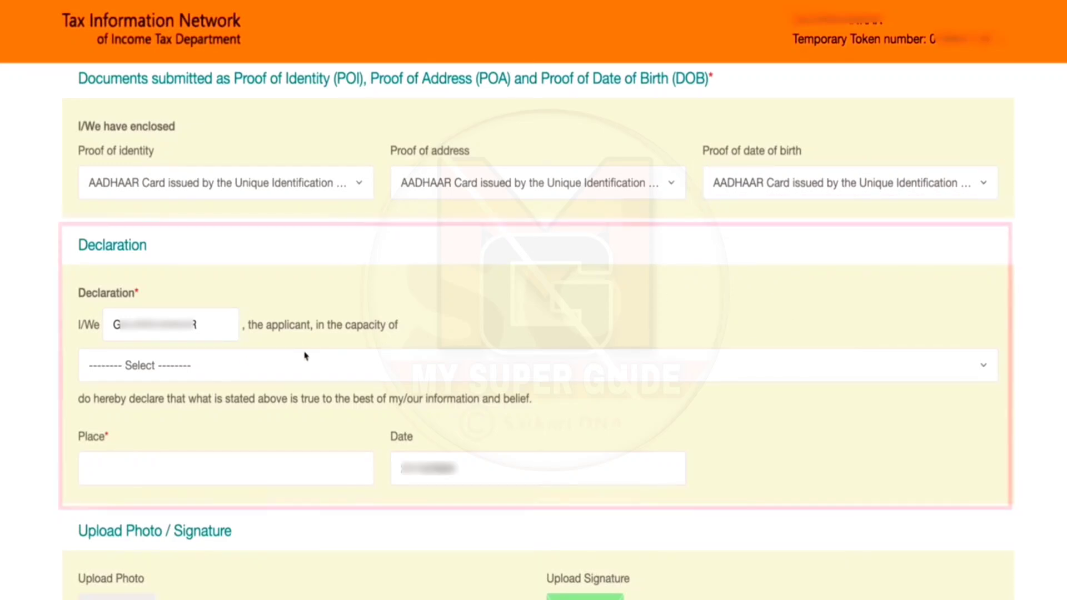
Step: Declare in the capacity of Himself/Herself with 'SIT' as the place of declaration
click(362, 371)
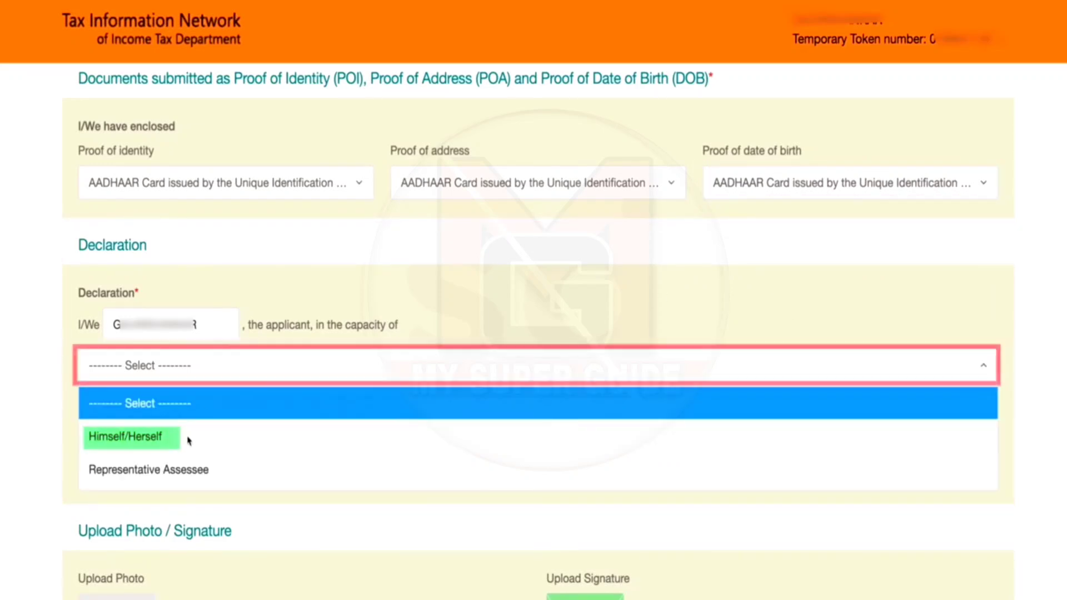
click(171, 445)
scroll(239, 309, down, 3)
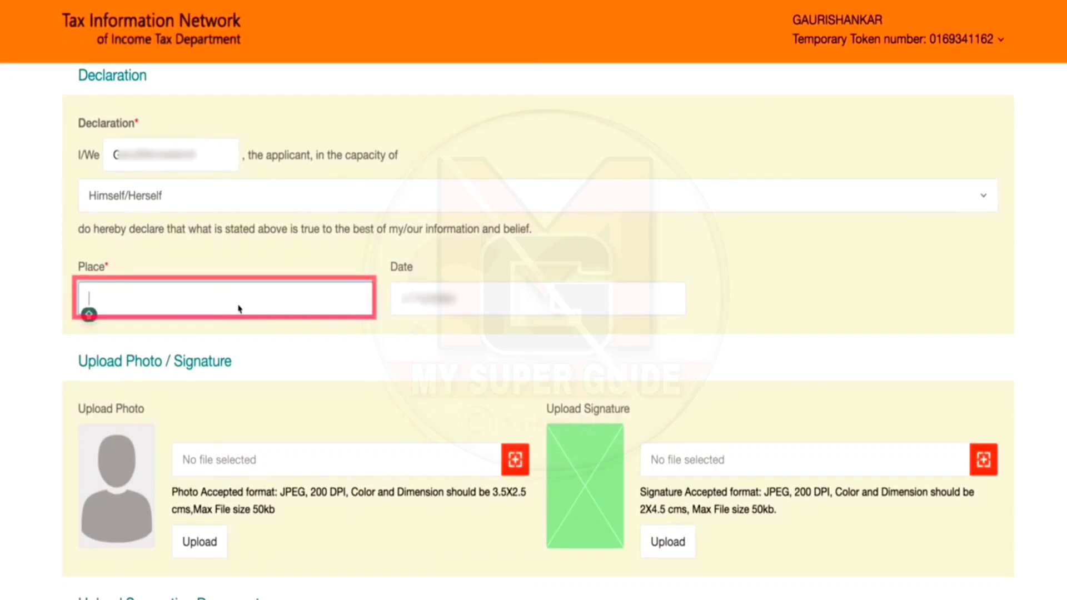
click(239, 309)
text(SIT)
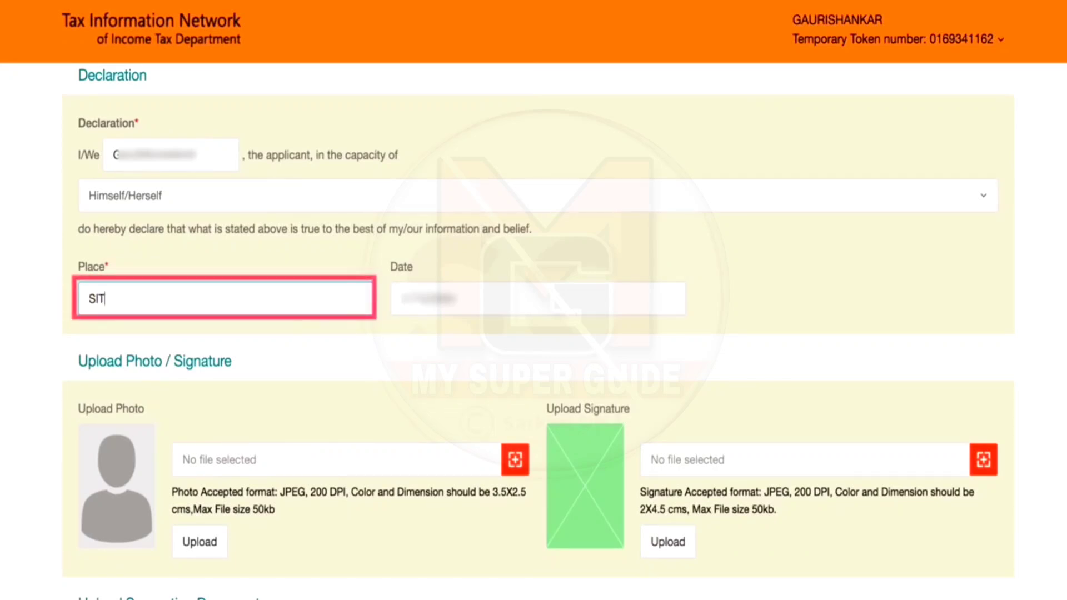
scroll(362, 361, down, 3)
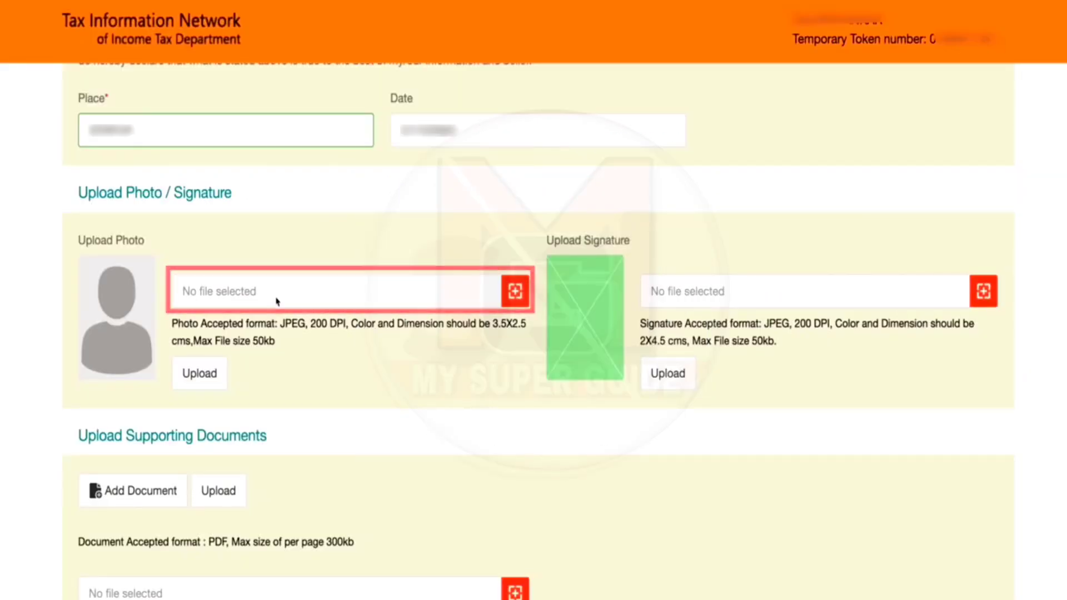
Step: Attach and upload the applicant's photo file
click(278, 300)
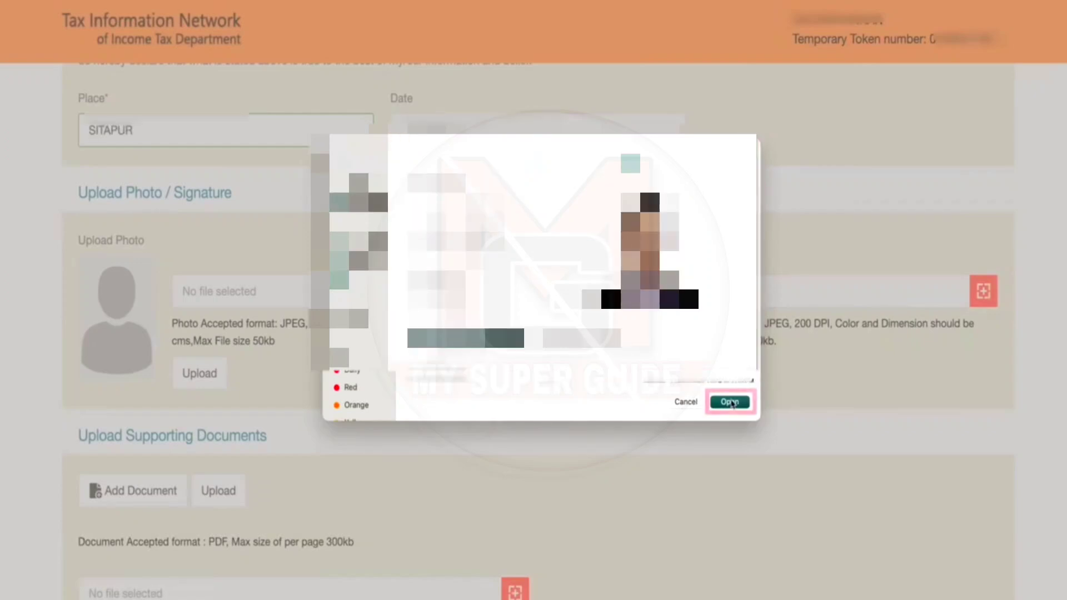
click(729, 402)
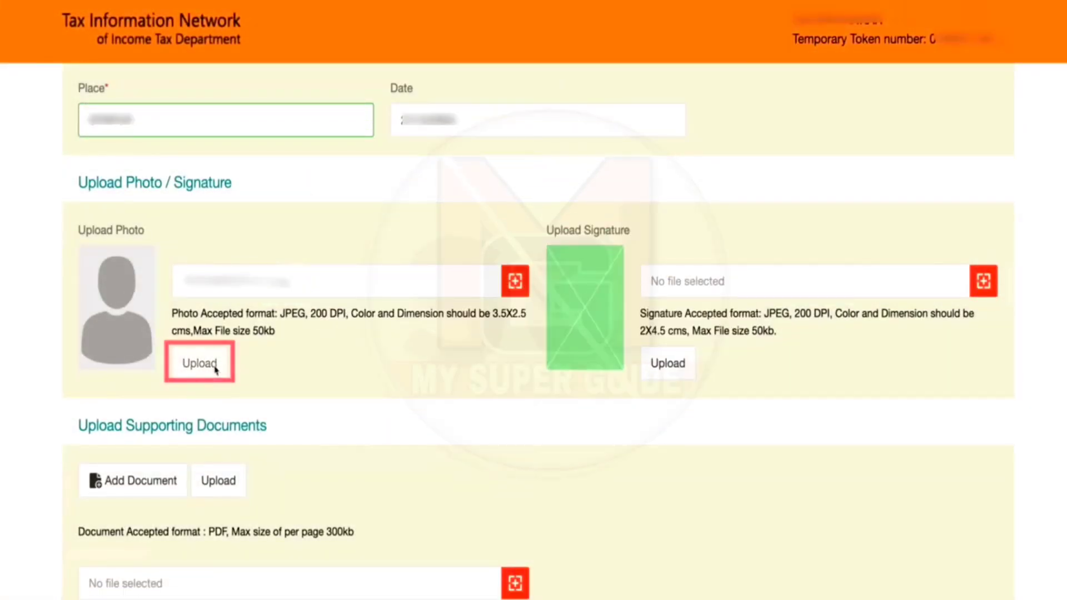
click(215, 369)
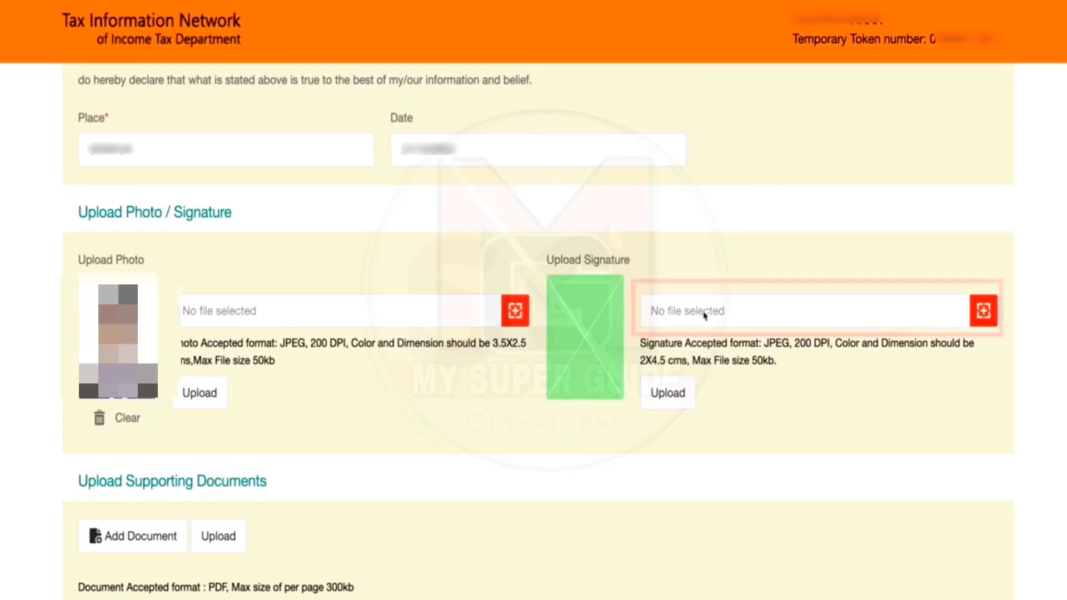
Step: Attach the applicant's signature image file
click(691, 317)
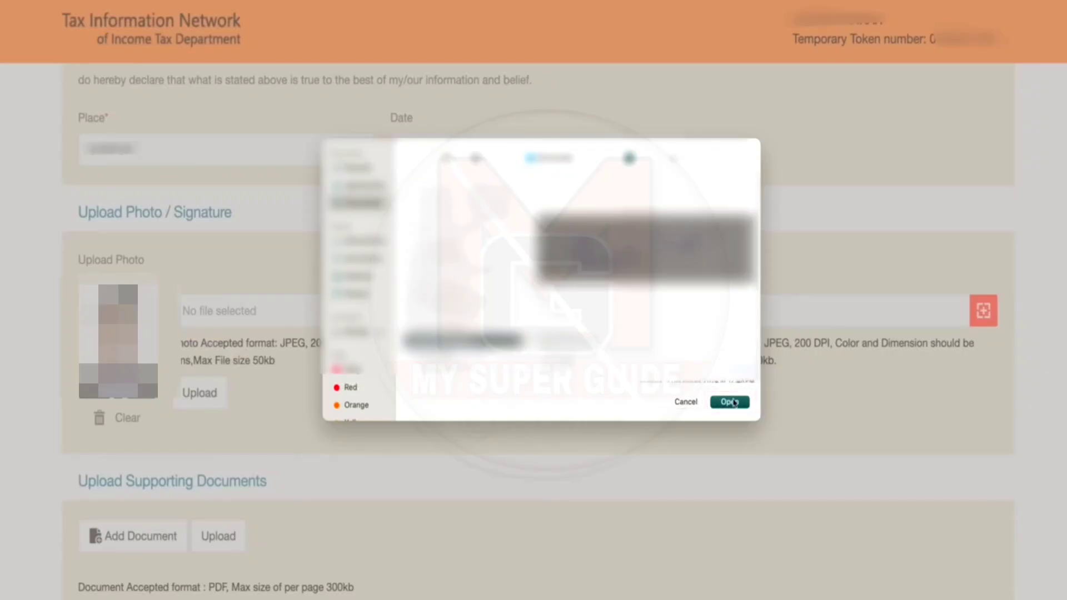
click(729, 402)
scroll(448, 398, down, 2)
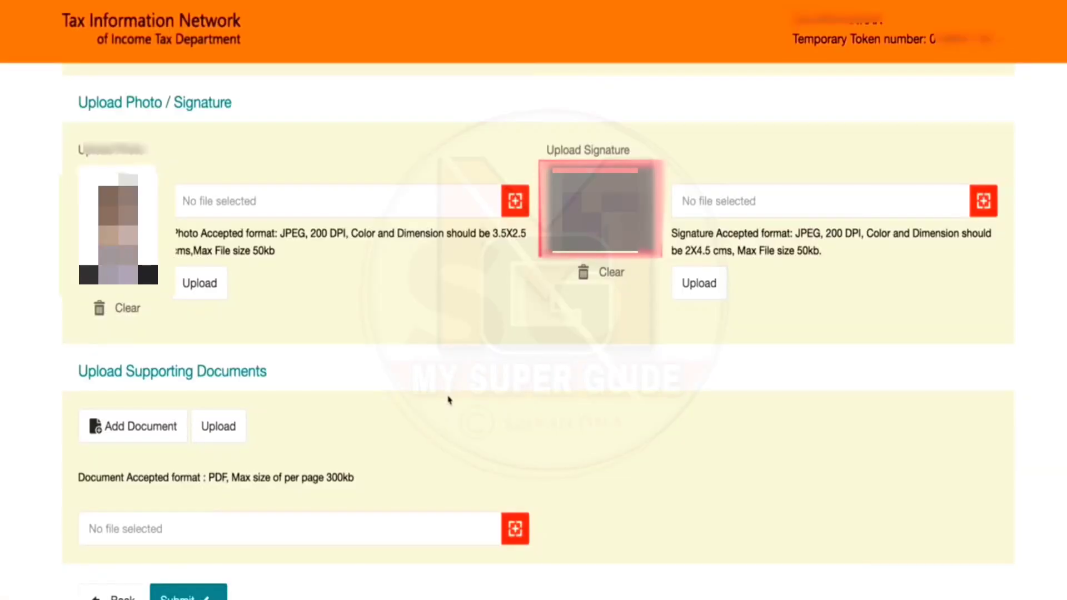
scroll(447, 398, down, 3)
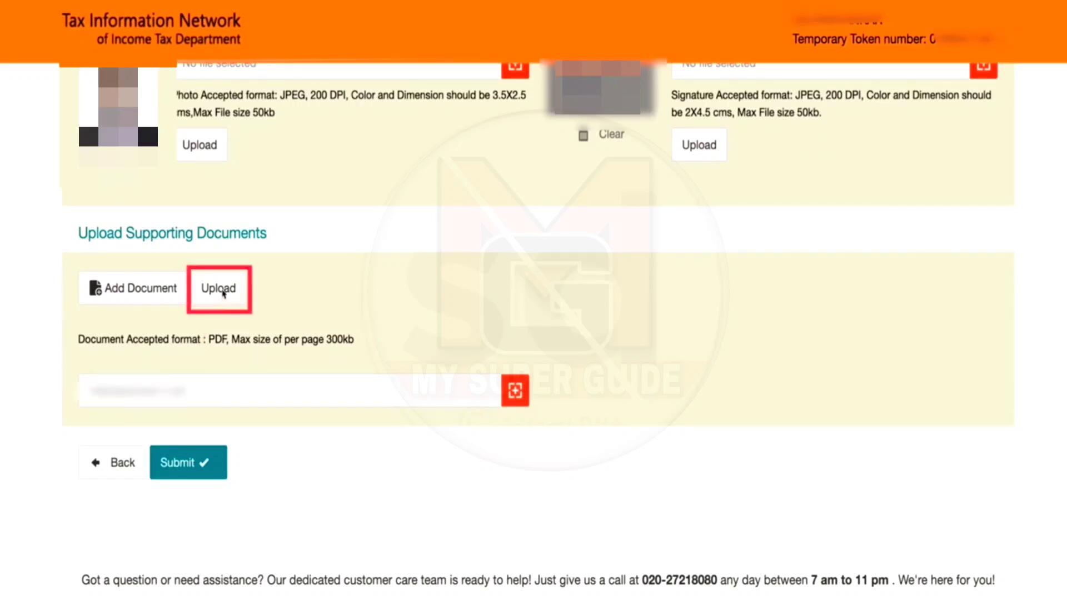
Step: Upload the chosen supporting document and submit the application
click(221, 289)
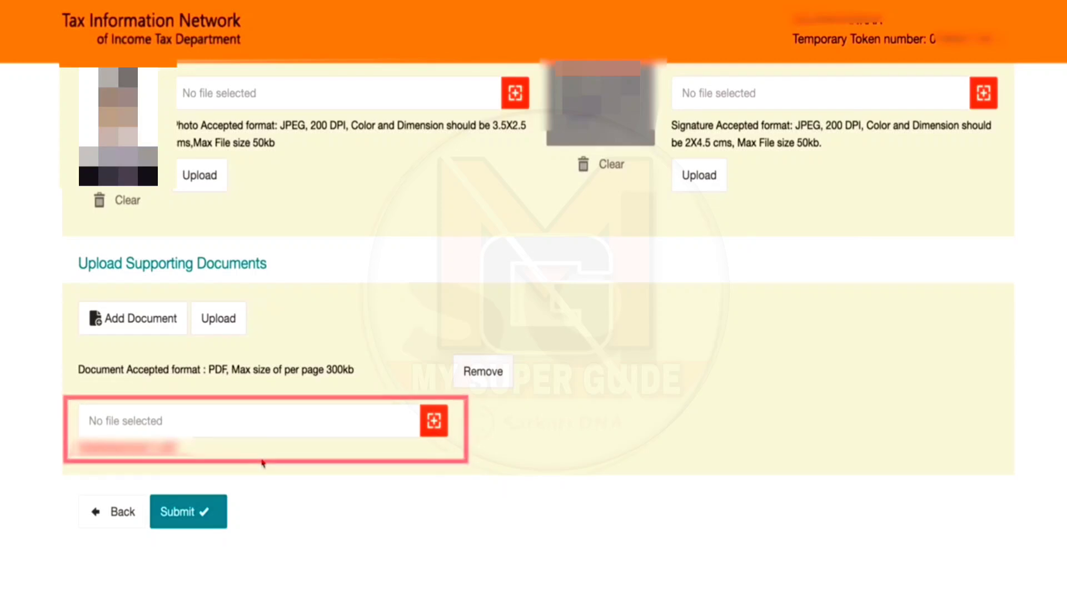
click(188, 511)
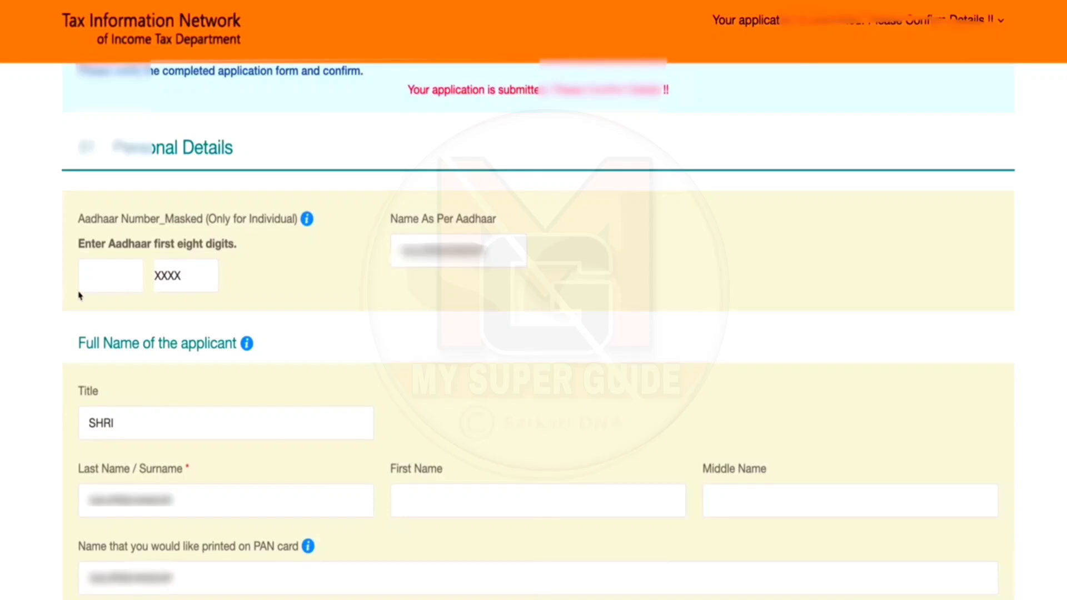
Step: Enter the first eight Aadhaar digits and review the confirmation page down to Proceed
click(121, 287)
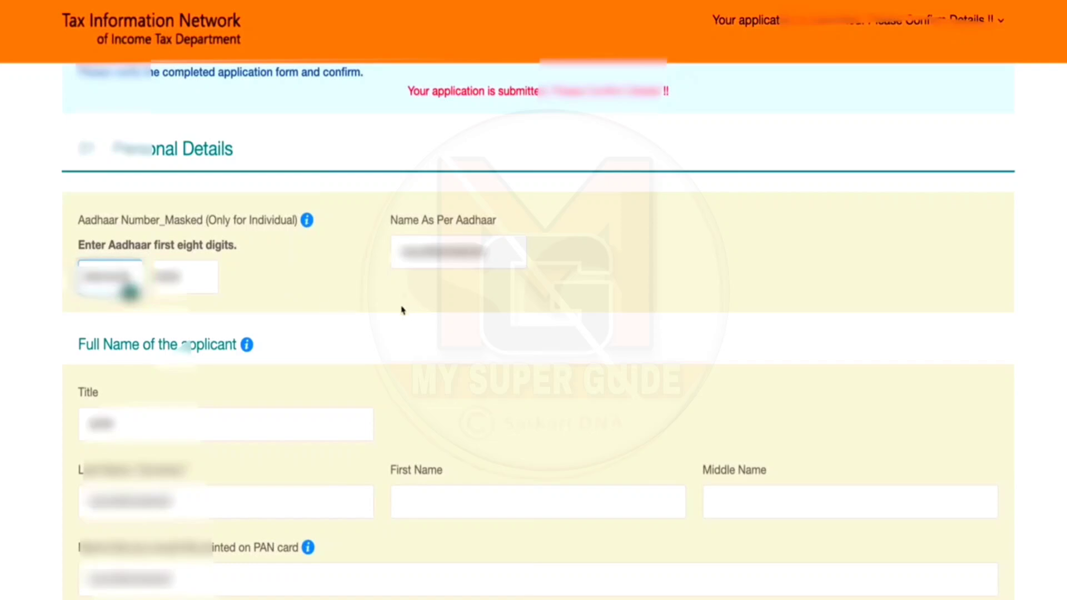
scroll(496, 432, down, 10)
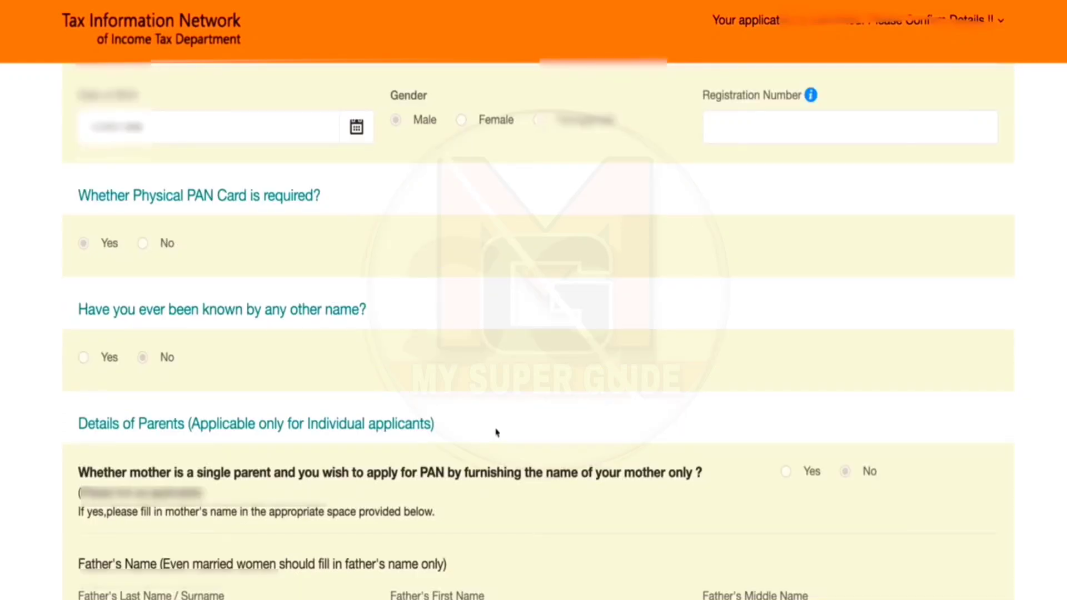
scroll(496, 432, up, 2)
scroll(463, 397, down, 4)
scroll(466, 428, down, 4)
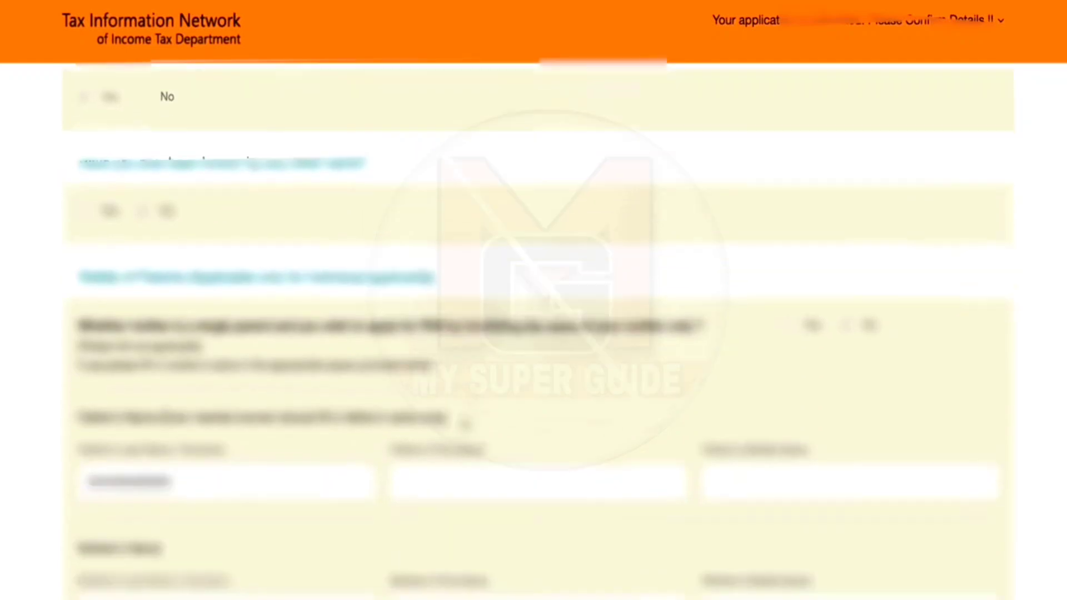
scroll(458, 469, down, 6)
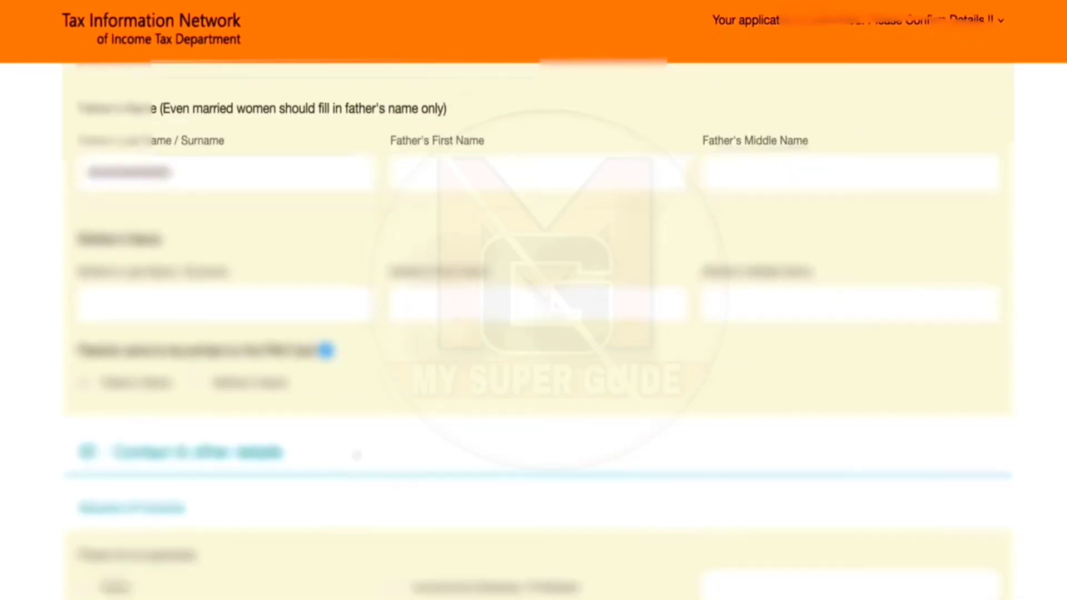
scroll(422, 472, down, 14)
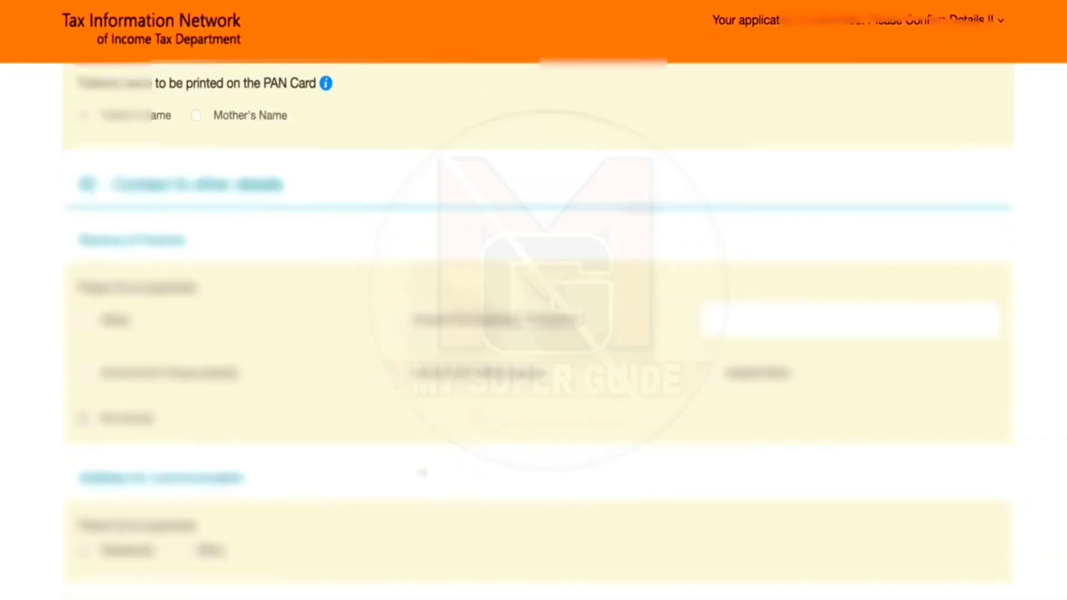
scroll(271, 437, down, 20)
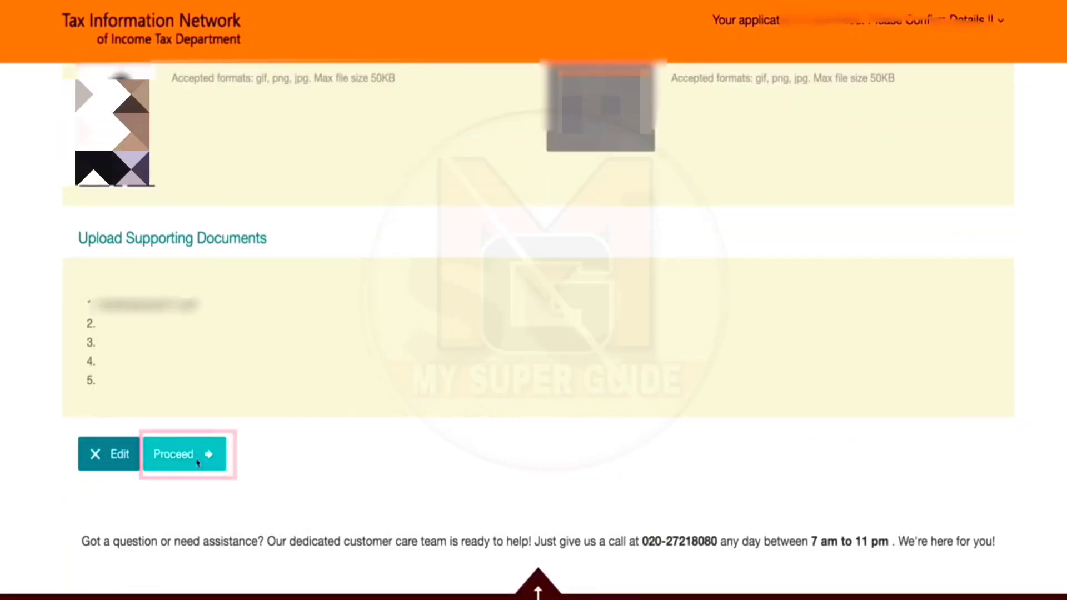
Step: Choose online payment through BillDesk, accept the terms of service and confirm the 106.90 fee
click(194, 460)
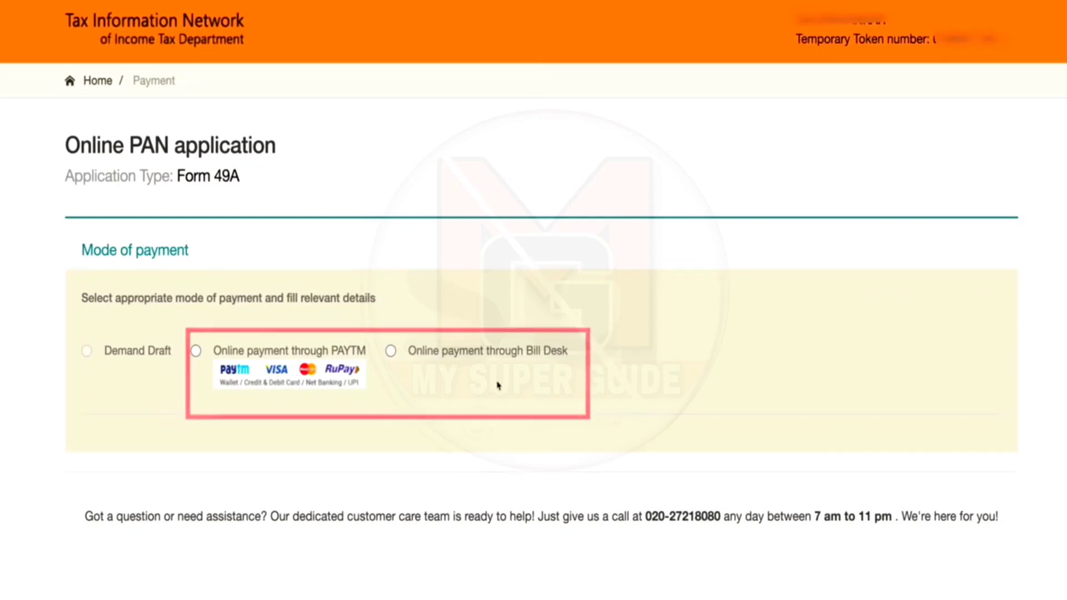
click(391, 351)
scroll(395, 357, down, 5)
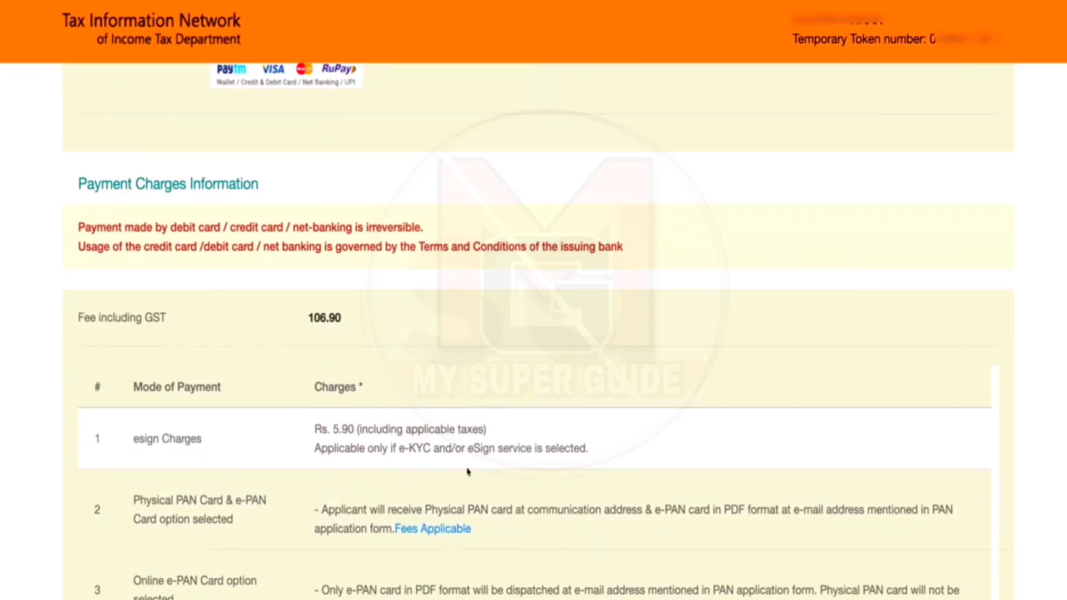
scroll(376, 481, down, 2)
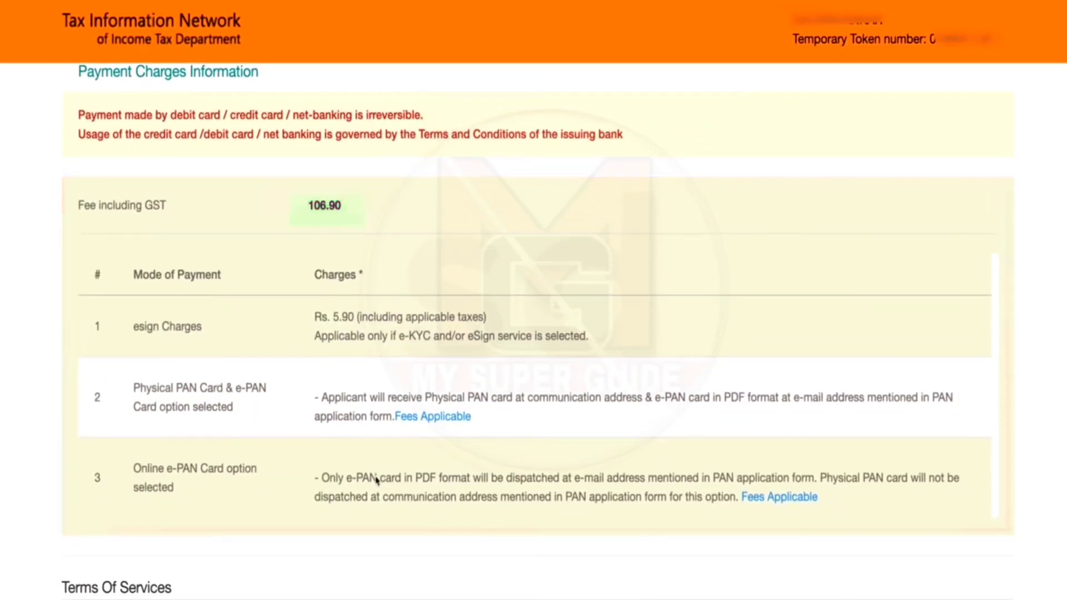
scroll(331, 388, down, 3)
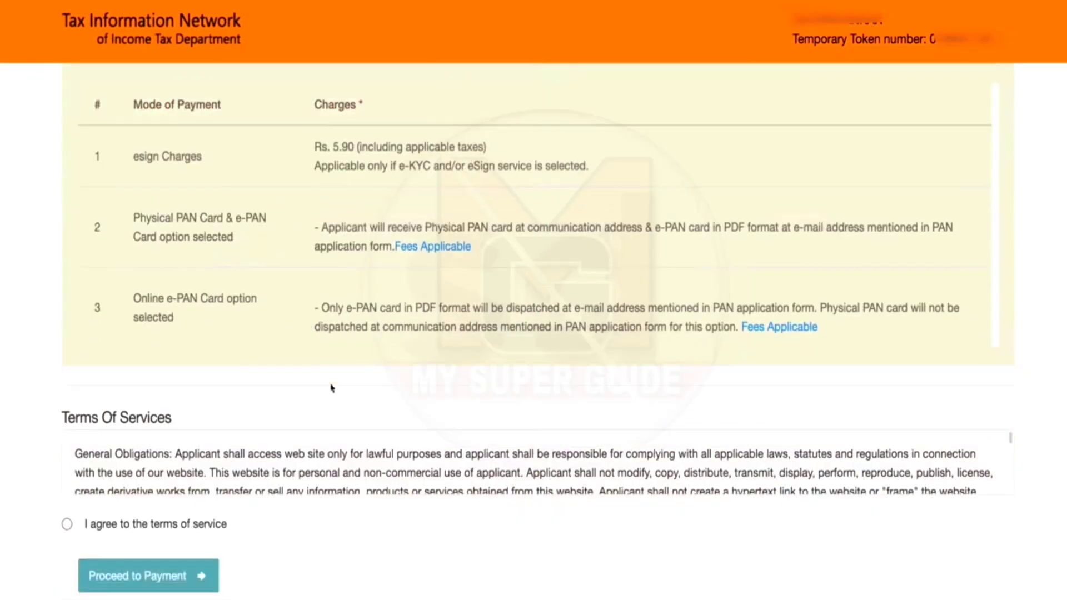
scroll(332, 388, down, 10)
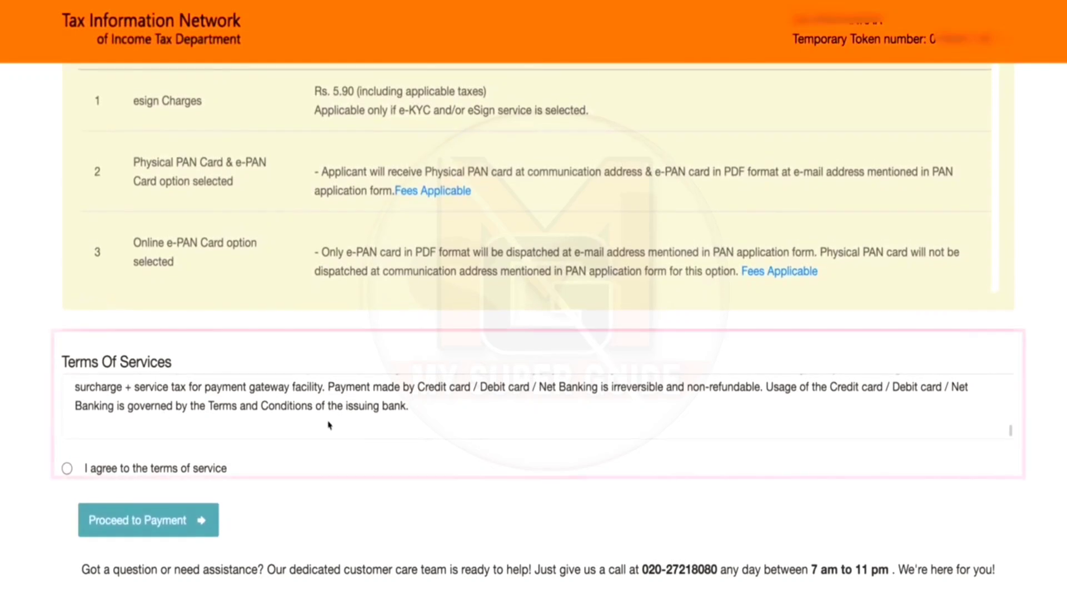
click(67, 468)
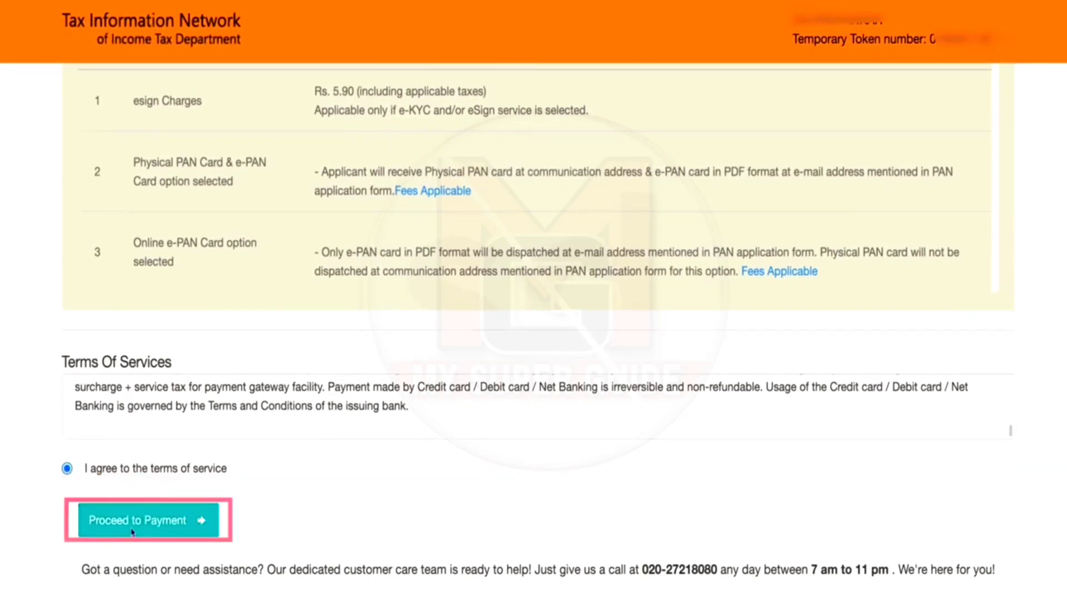
click(132, 532)
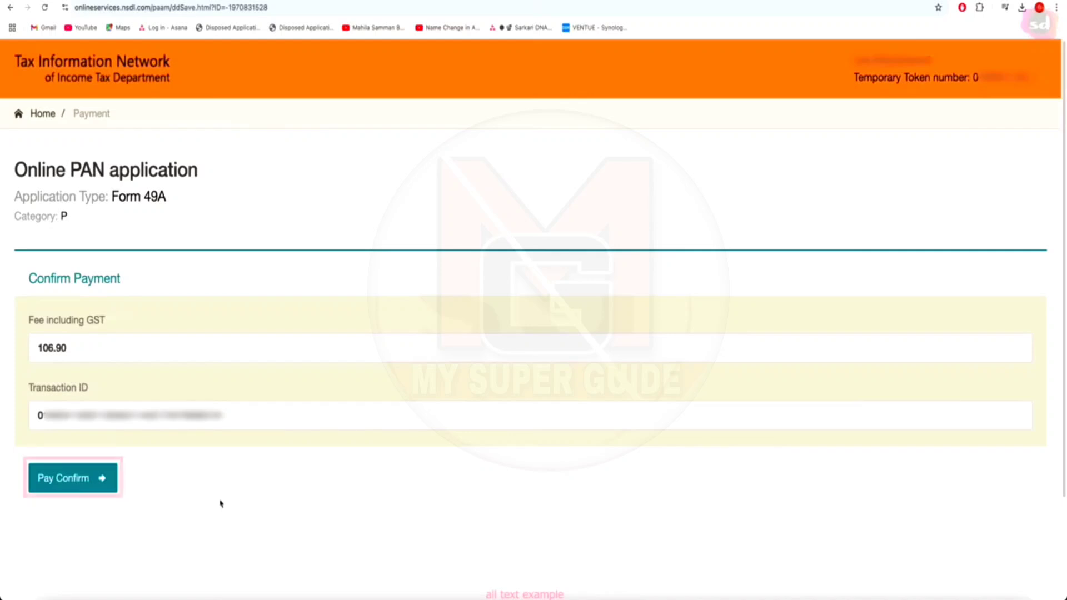
click(81, 480)
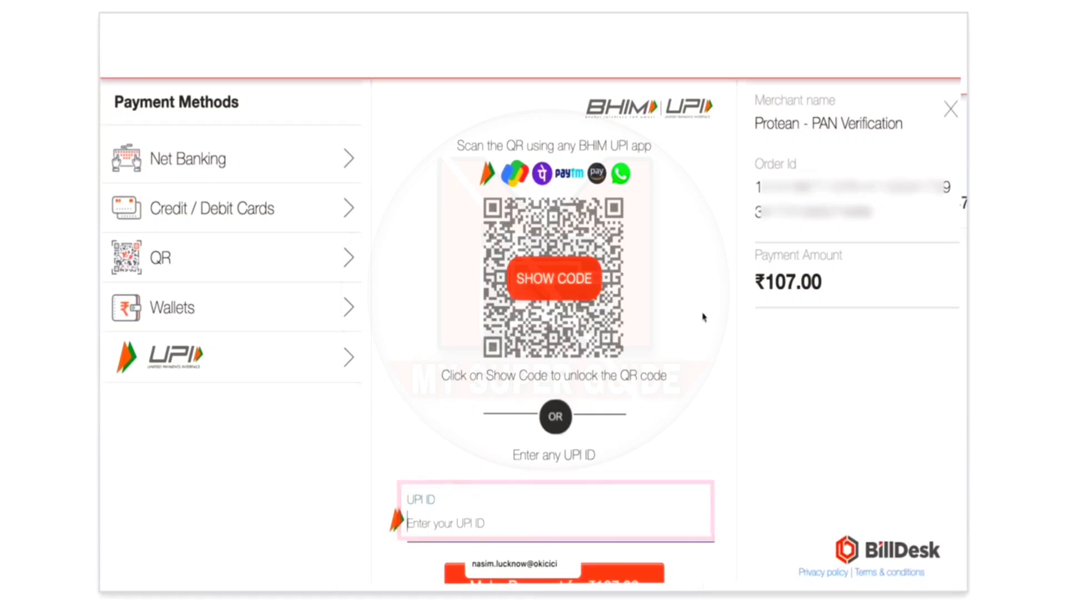
Step: Pay the ₹107.00 PAN fee by UPI on BillDesk
scroll(615, 433, down, 1)
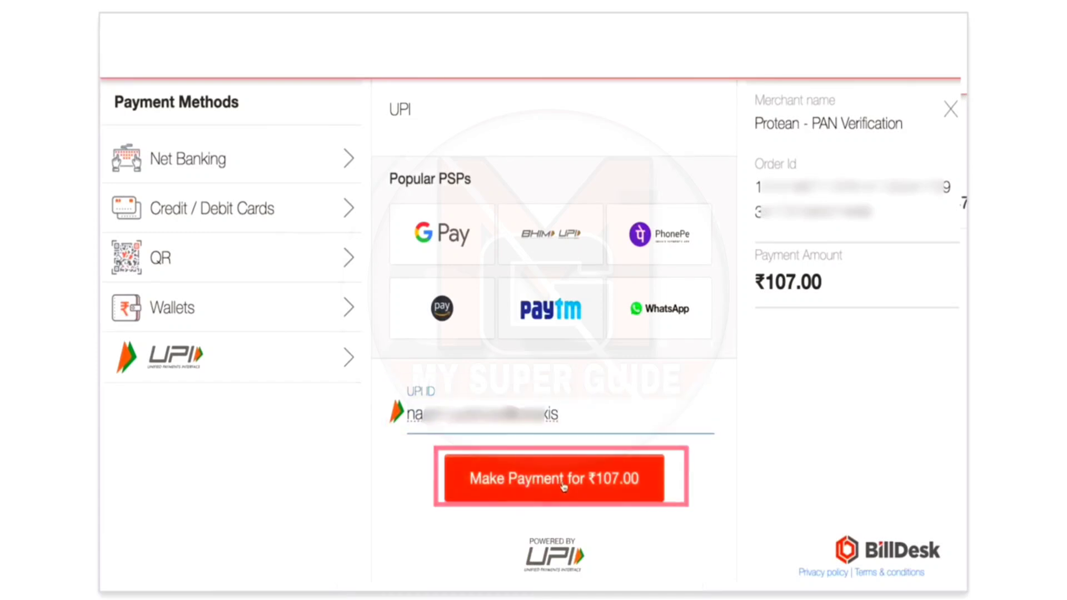
click(563, 486)
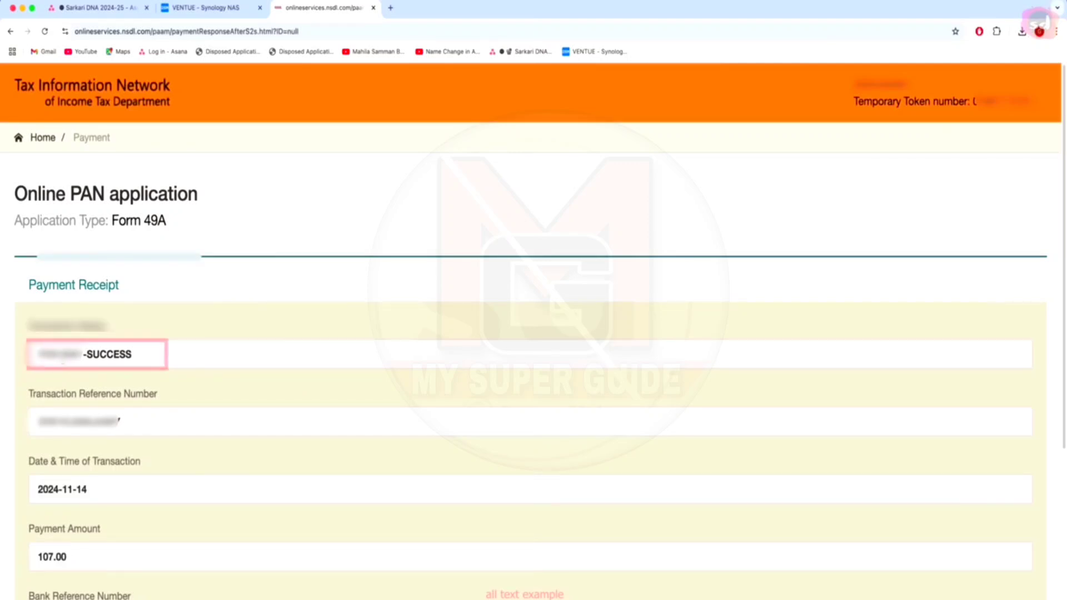
Step: Tick the consent to use Aadhaar for e-signing and continue to OTP authentication
scroll(47, 466, down, 5)
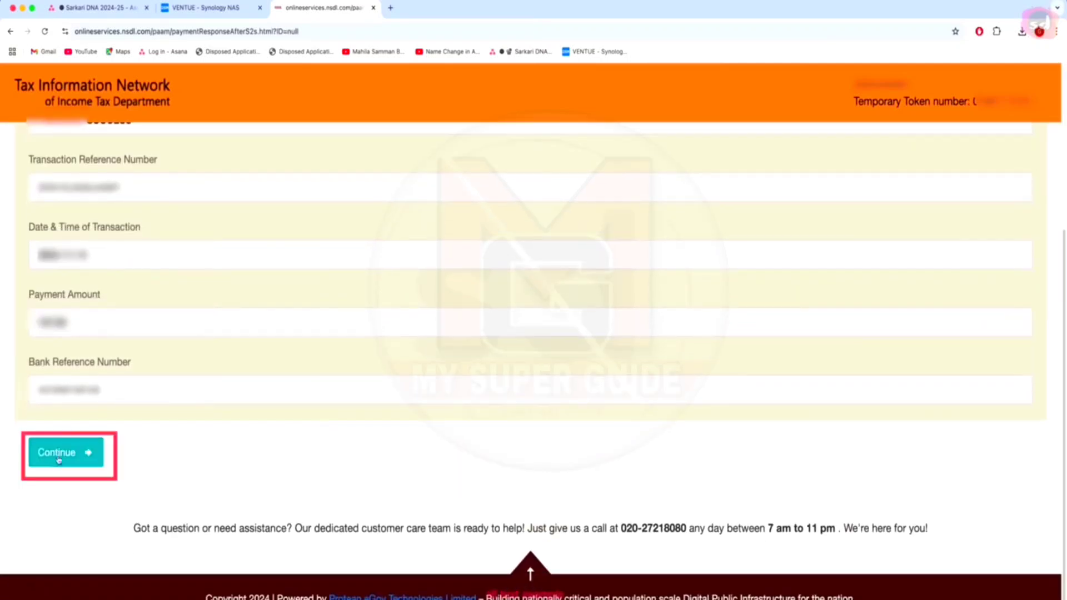
scroll(270, 502, down, 5)
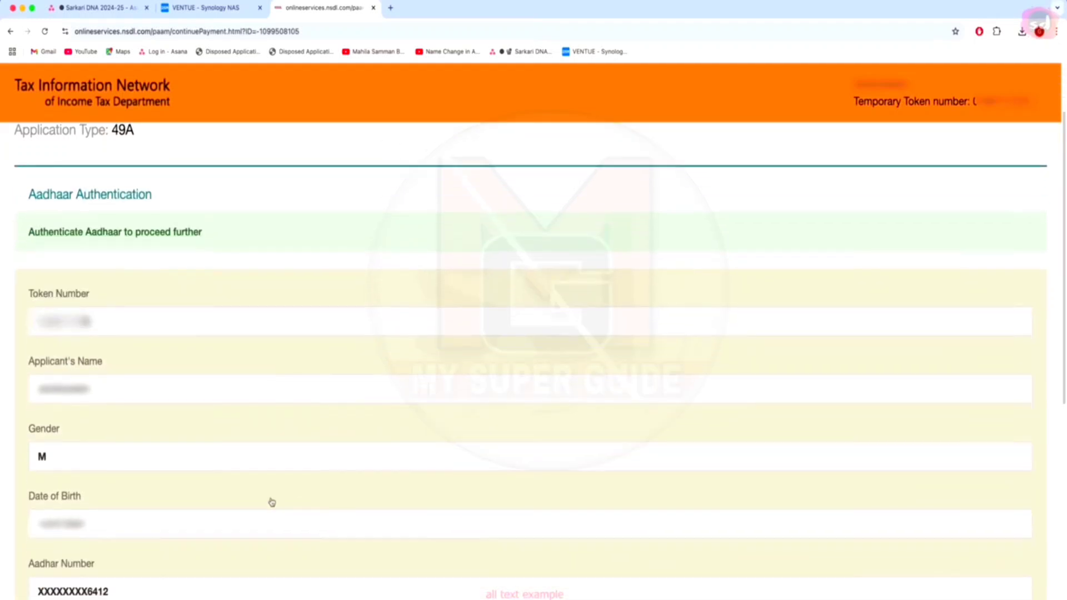
scroll(256, 513, down, 3)
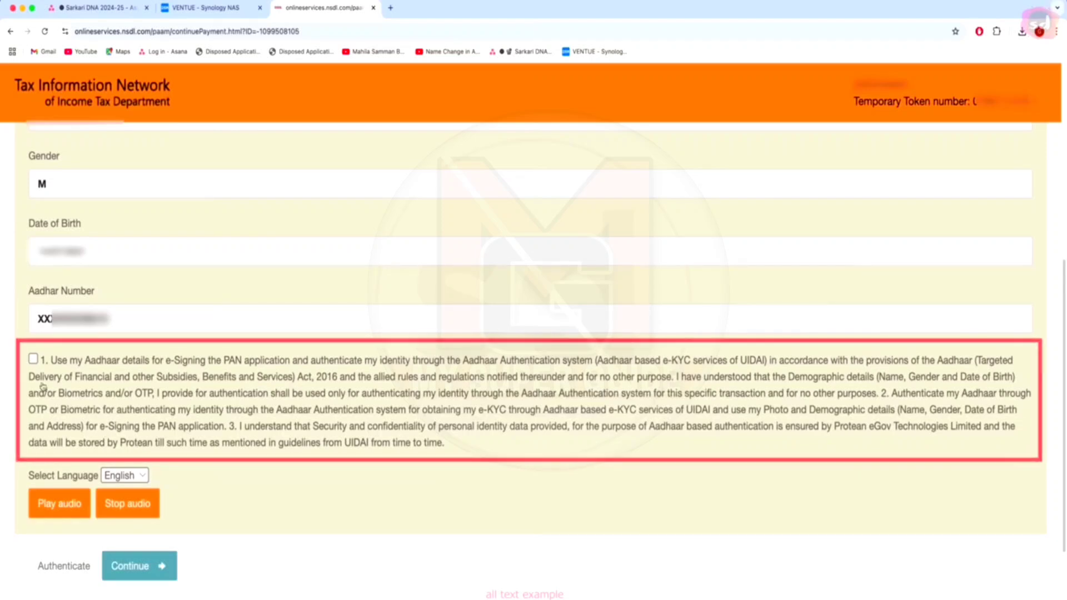
click(33, 360)
scroll(235, 464, down, 1)
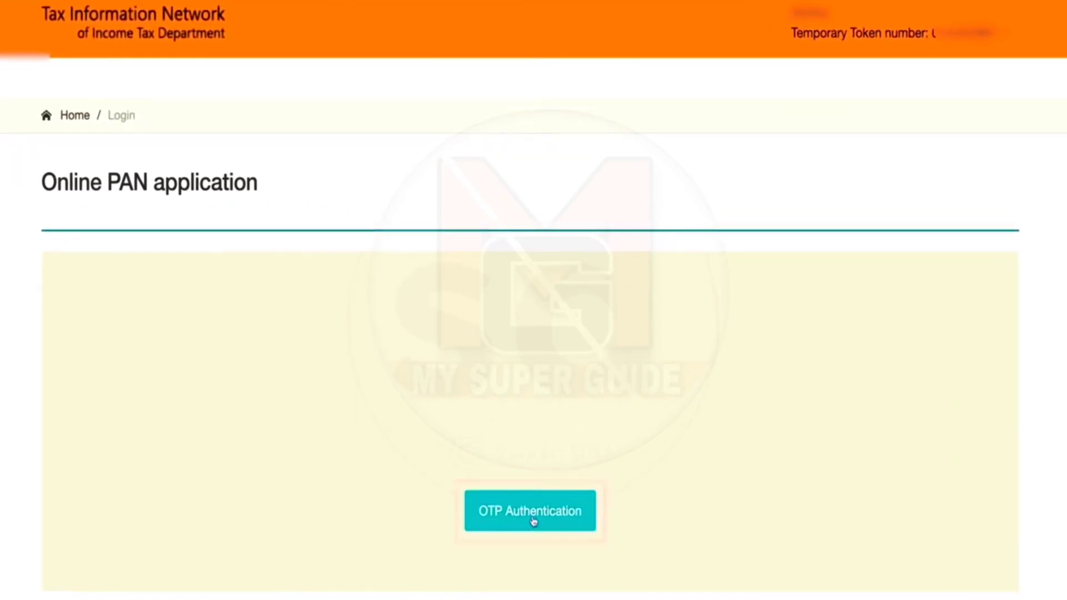
Step: Request the Aadhaar OTP, enter the received one-time password and submit it for verification
click(532, 520)
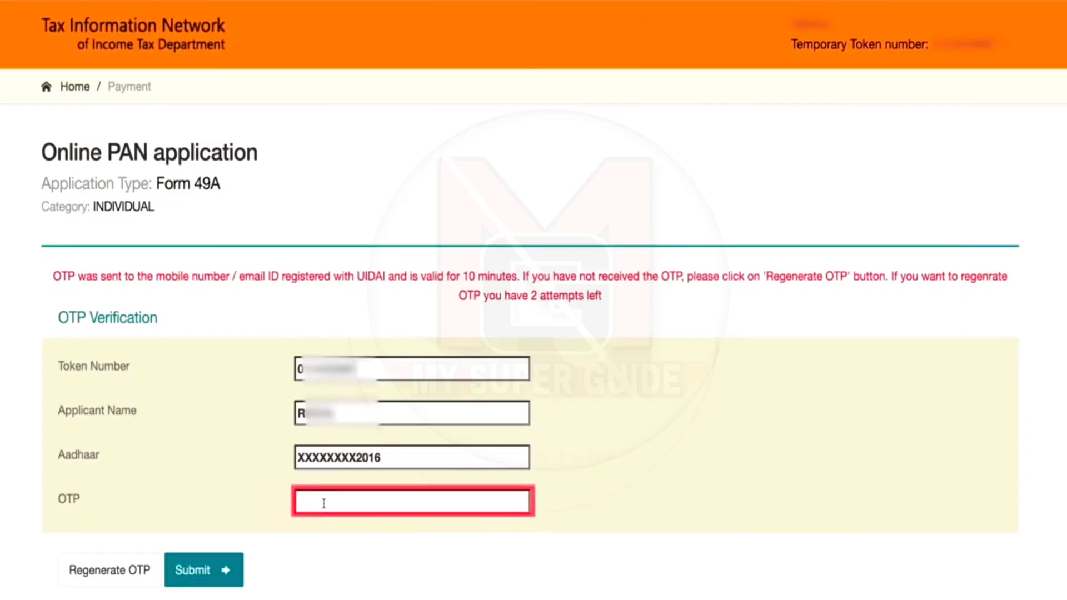
click(315, 527)
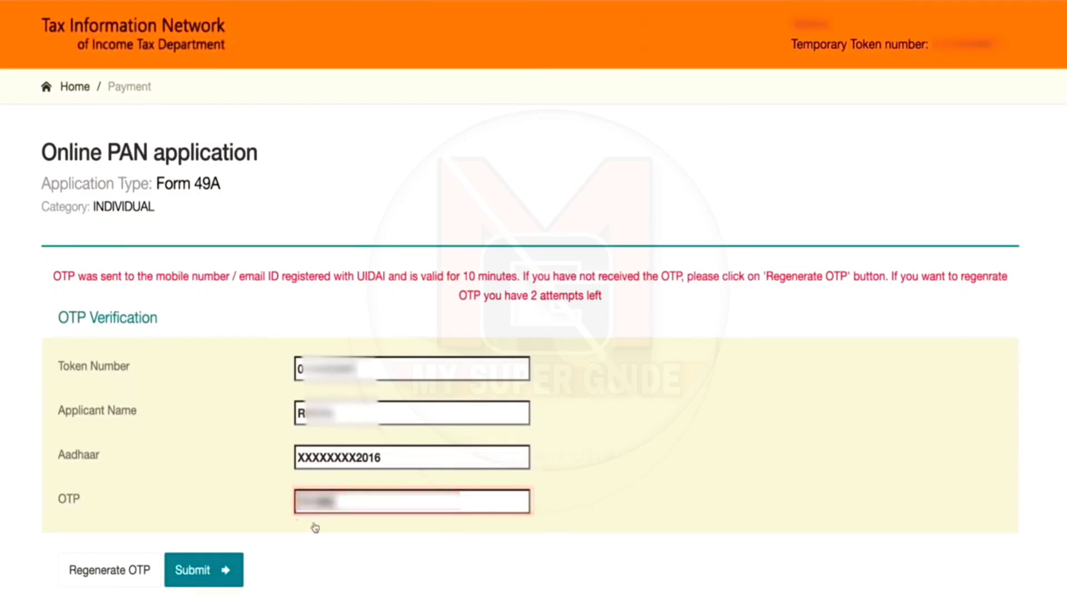
click(202, 570)
scroll(576, 471, down, 1)
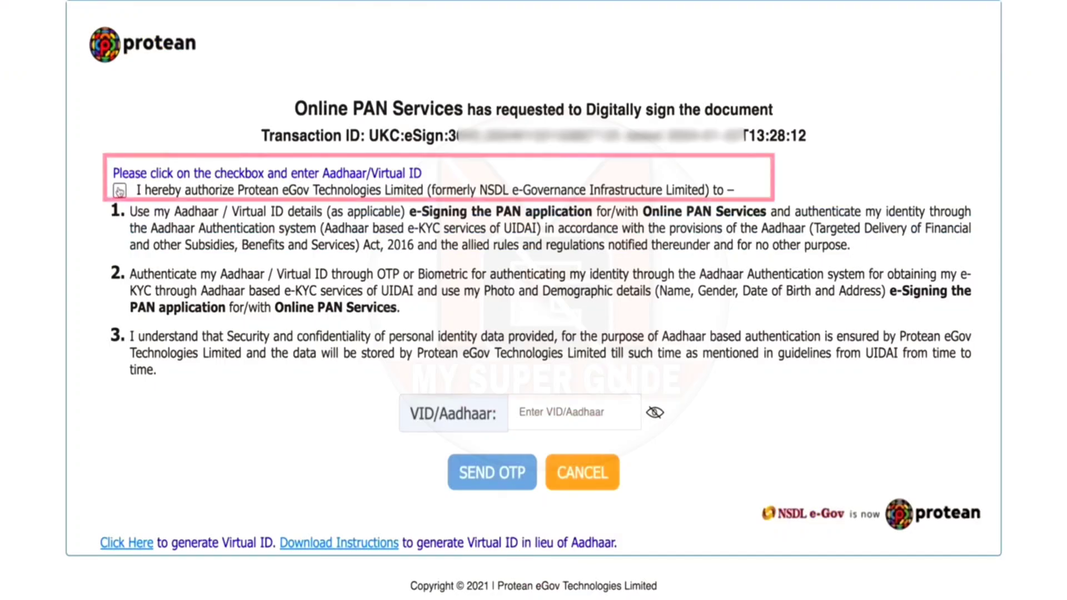
Step: Authorize Aadhaar eSign, enter the Aadhaar/Virtual ID, then request and verify the OTP
click(120, 191)
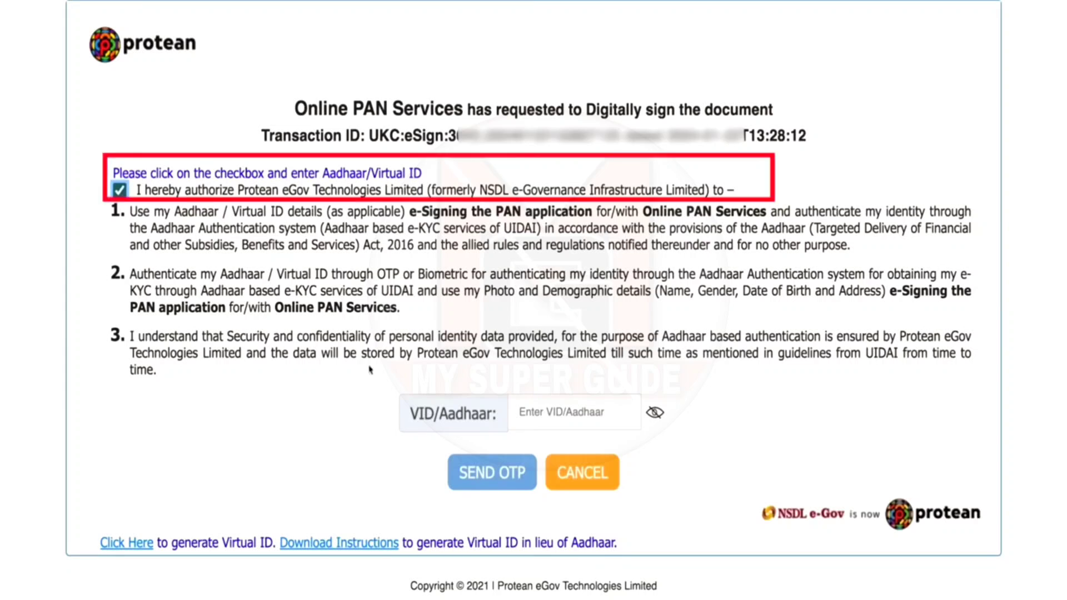
click(573, 412)
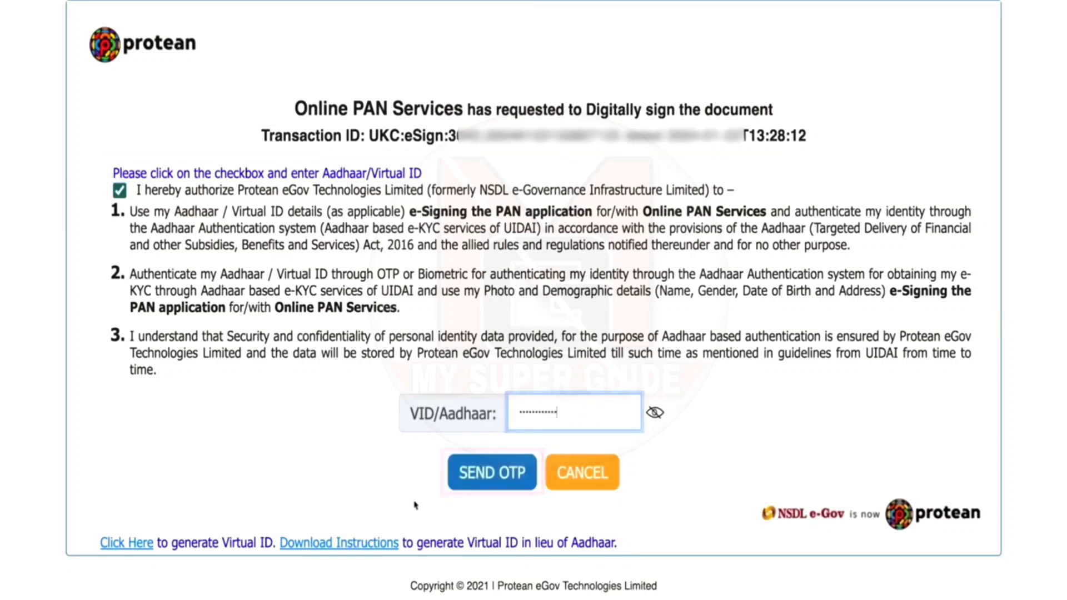
click(494, 481)
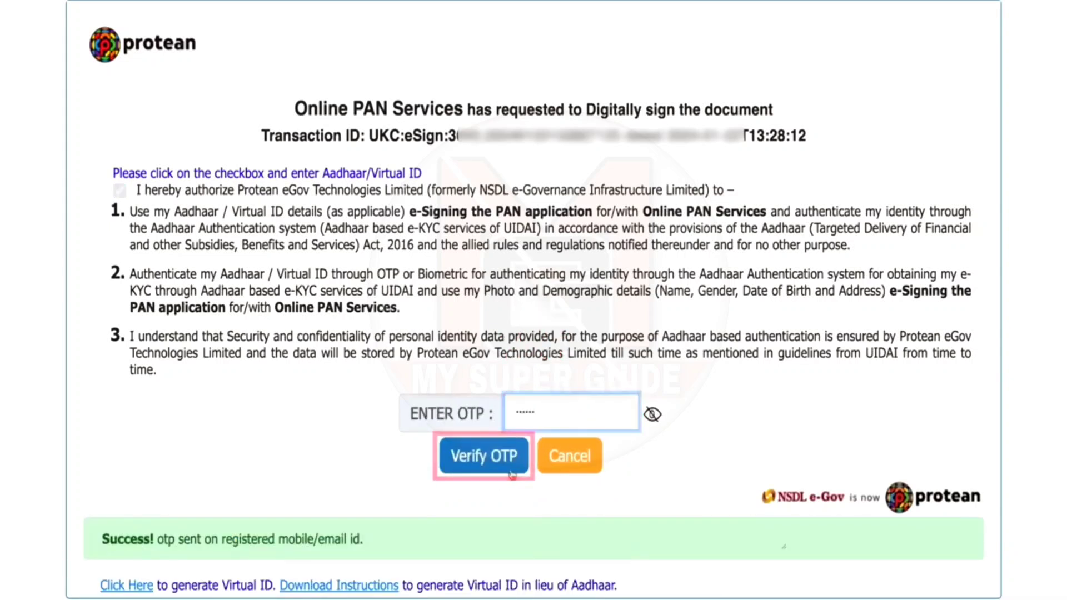
click(512, 473)
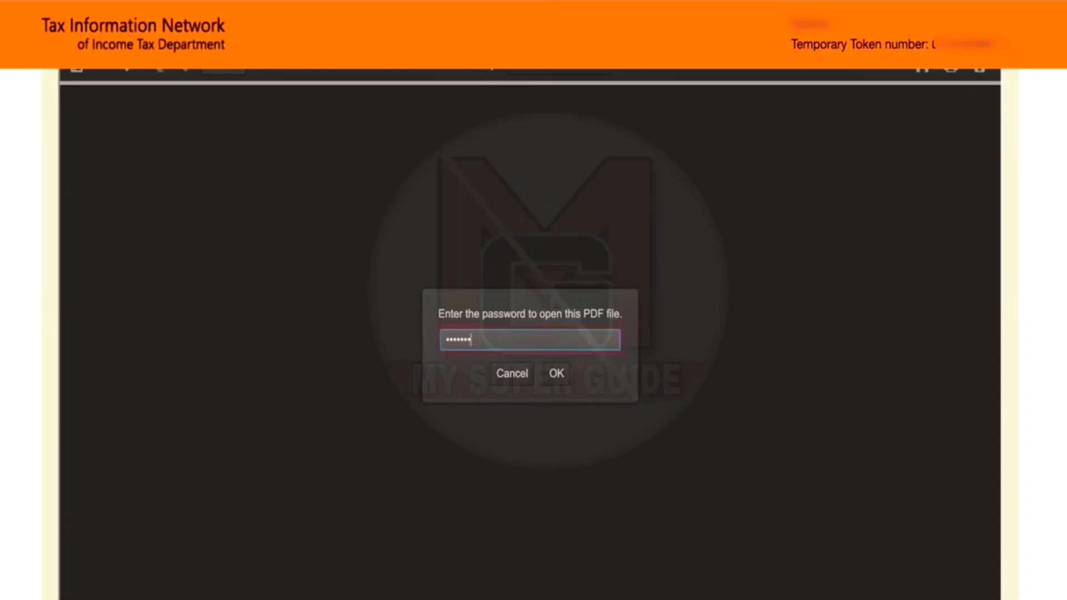
Step: Unlock the acknowledgment PDF with the date-of-birth password and scroll through it
click(559, 374)
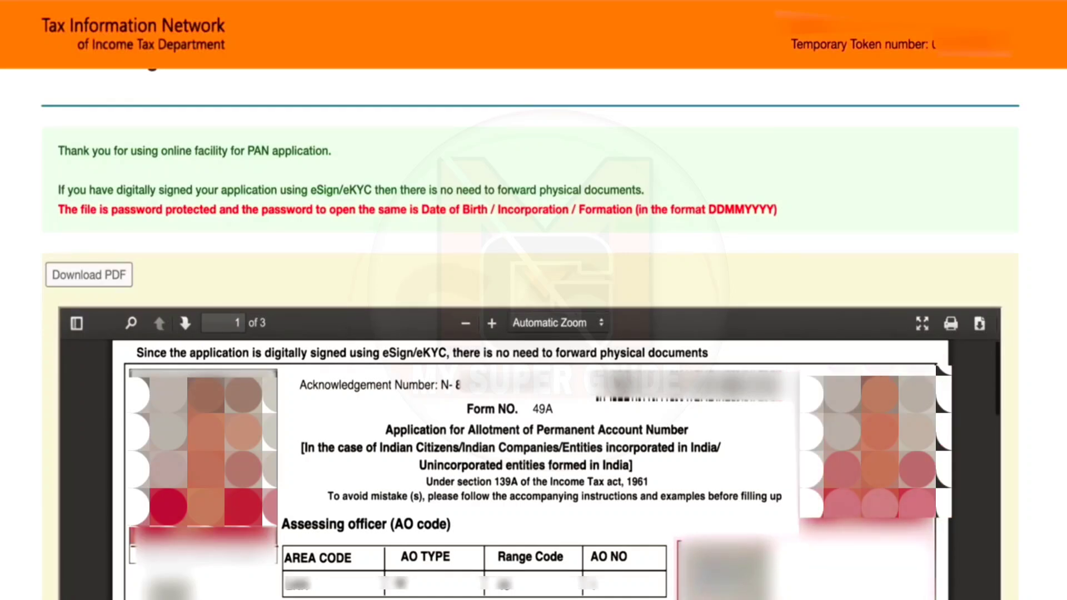
scroll(530, 444, down, 10)
scroll(529, 277, down, 5)
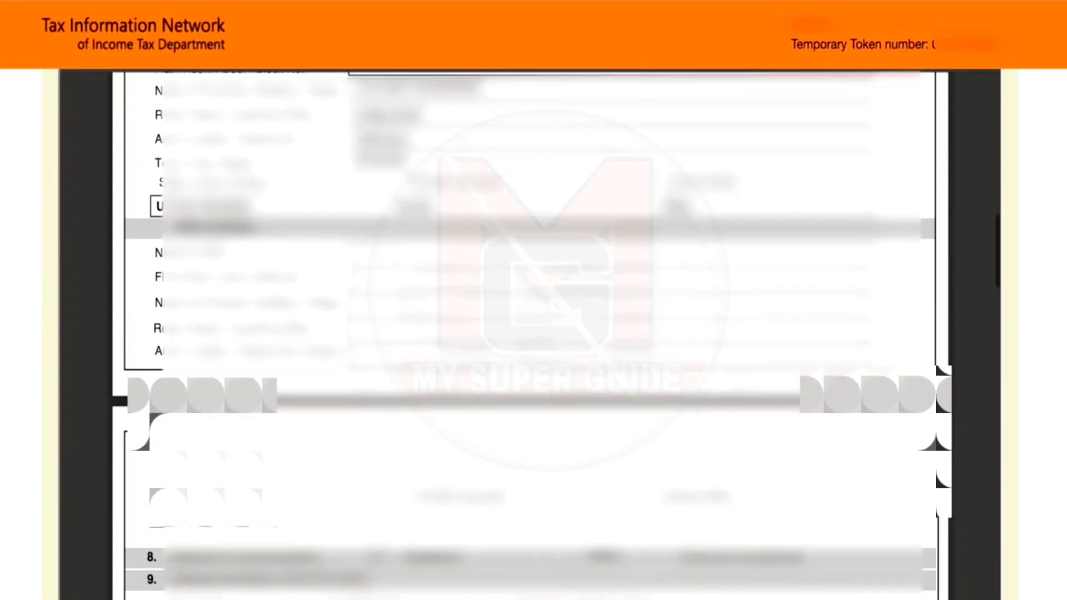
scroll(530, 334, down, 15)
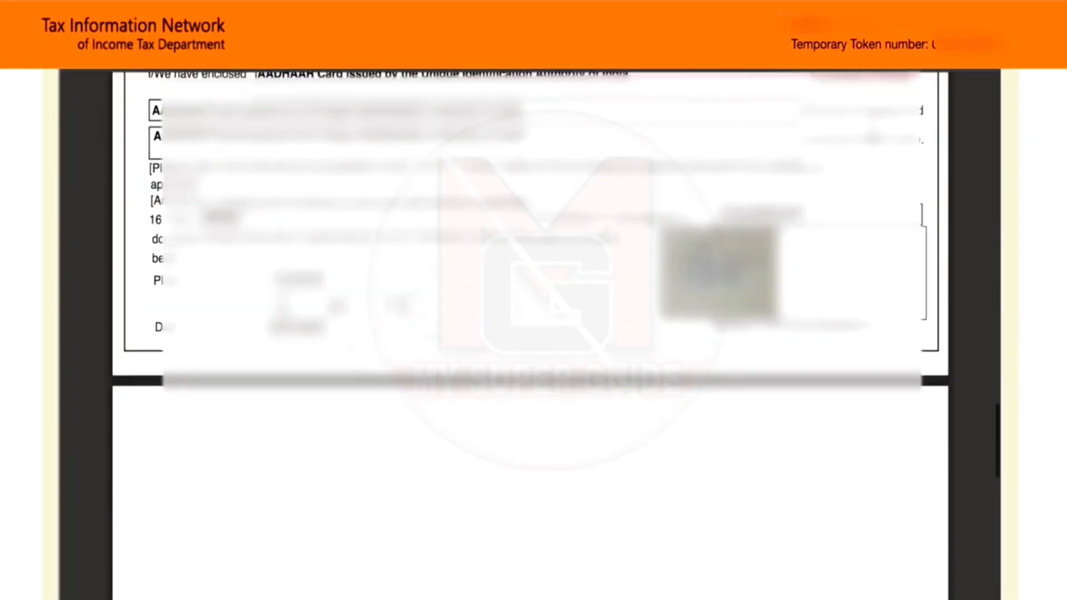
scroll(530, 333, down, 10)
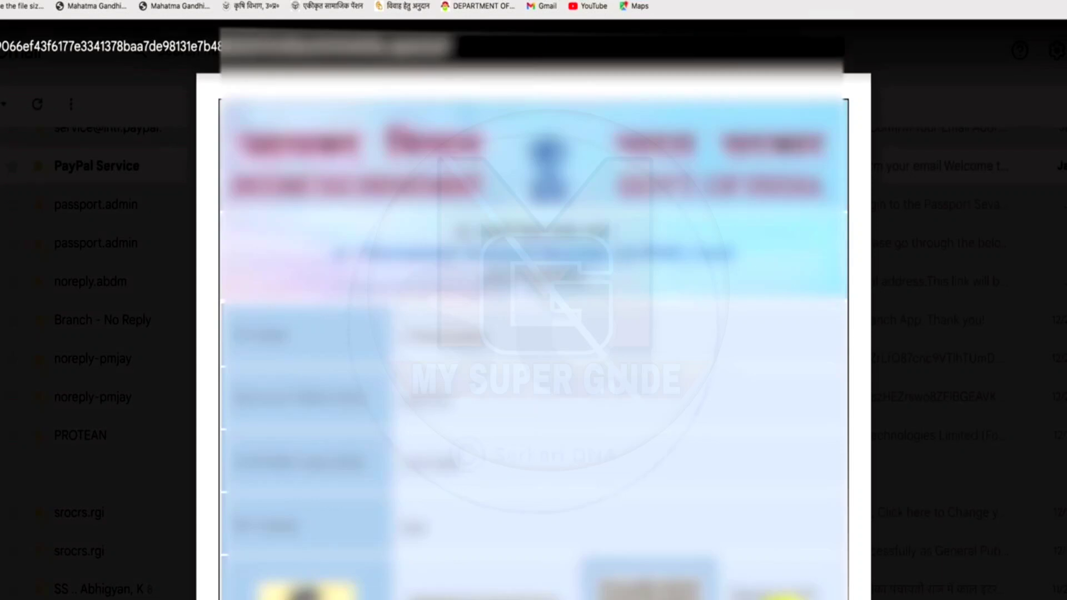
Step: Scroll through the e-PAN PDF preview to see the photo, signature and PAN card
scroll(533, 311, down, 5)
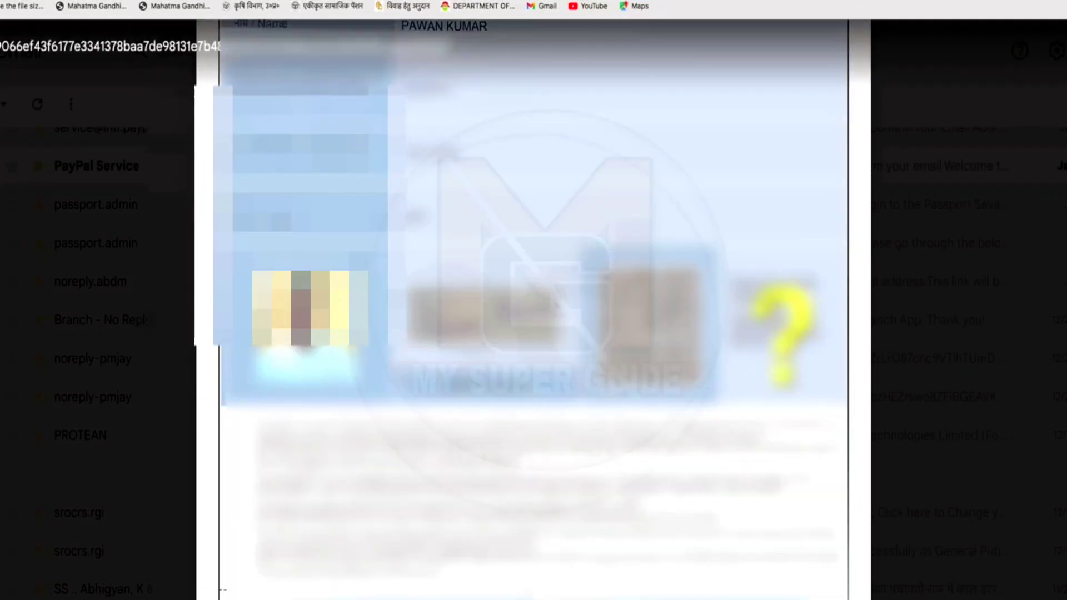
scroll(533, 311, down, 1)
scroll(534, 312, down, 3)
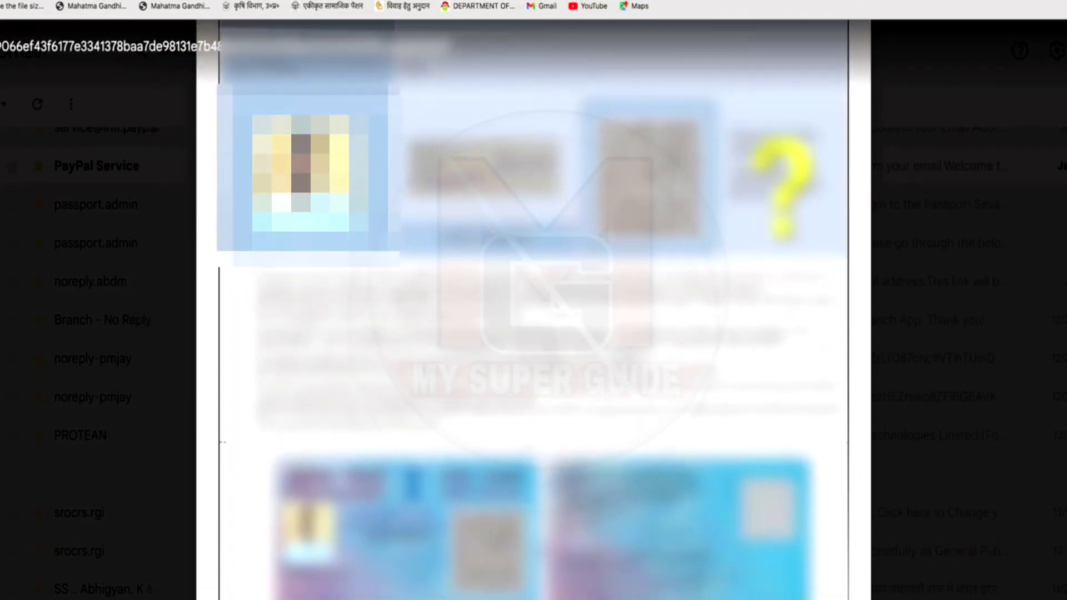